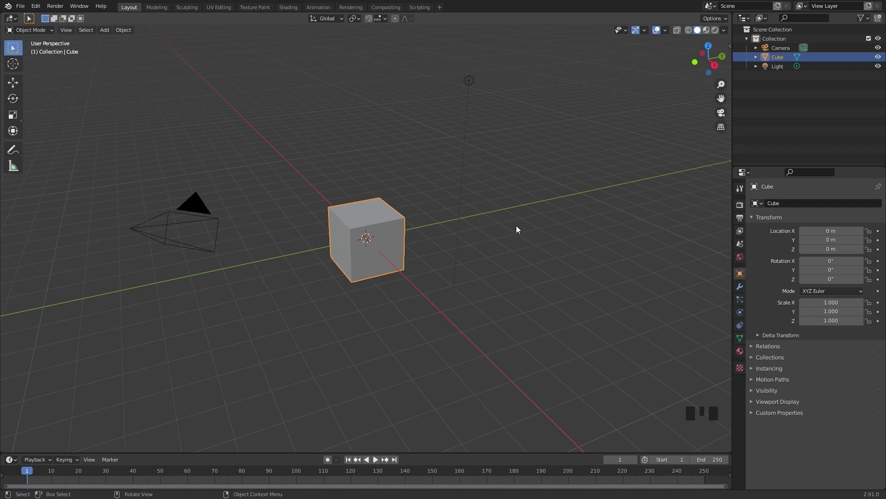
Delete the default cube and add a text object at the origin
{"action": "key", "text": "x"}
{"action": "left_click", "coordinate": [628, 192]}
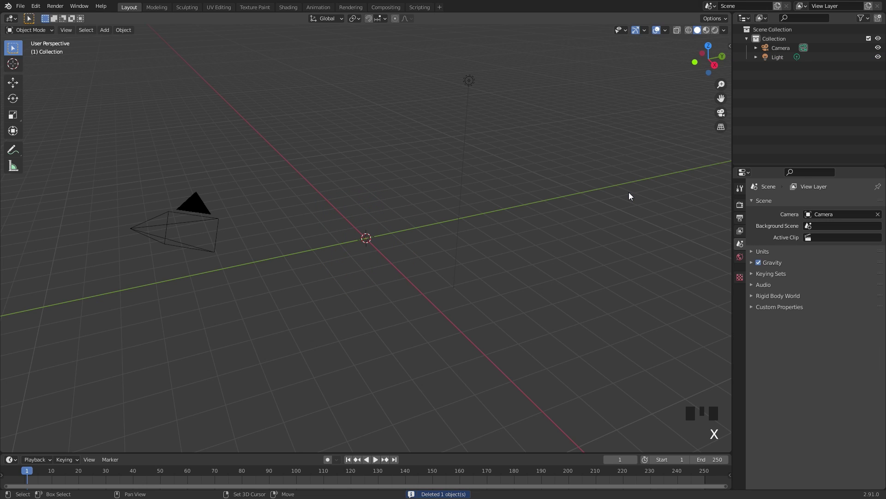
{"action": "key", "text": "shift+a"}
{"action": "left_click", "coordinate": [599, 194]}
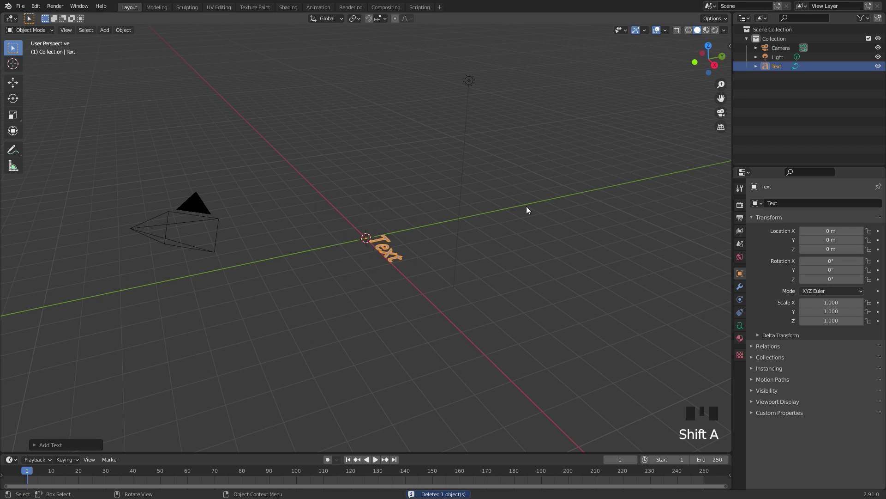
{"action": "middle_click_drag", "start_coordinate": [470, 219], "coordinate": [510, 229]}
Rotate the text 90° on X to stand it upright and change its characters to 'BLEND'
{"action": "type", "text": "r"}
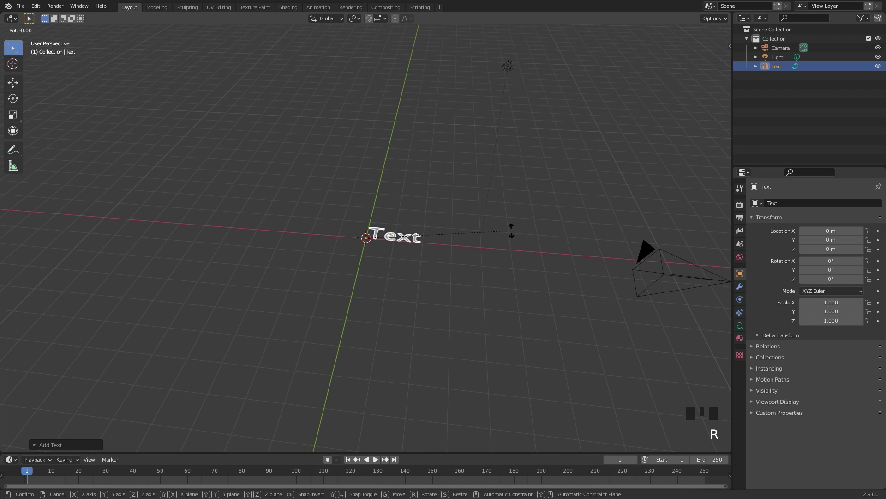
{"action": "type", "text": "x90"}
{"action": "key", "text": "Return"}
{"action": "key", "text": "Tab"}
{"action": "key", "text": "BackSpace"}
{"action": "key", "text": "BackSpace"}
{"action": "key", "text": "BackSpace"}
{"action": "key", "text": "BackSpace"}
{"action": "key", "text": "BackSpace"}
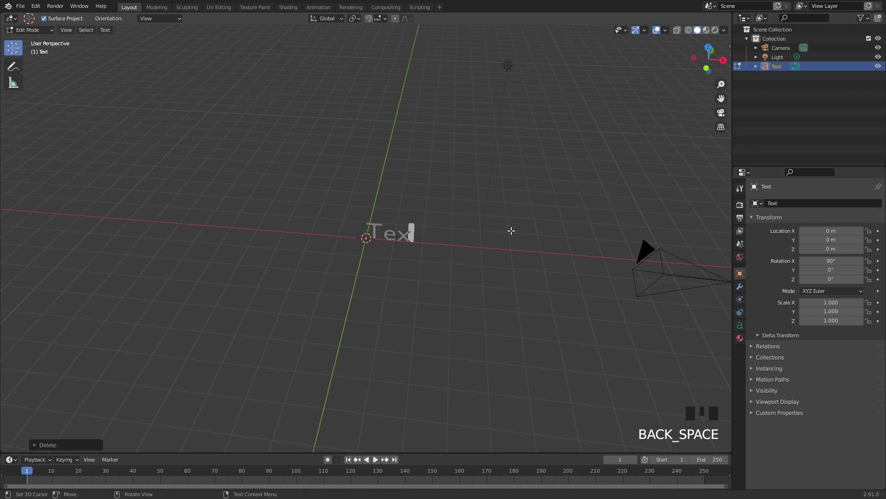
{"action": "key", "text": "BackSpace"}
{"action": "type", "text": "BLEND"}
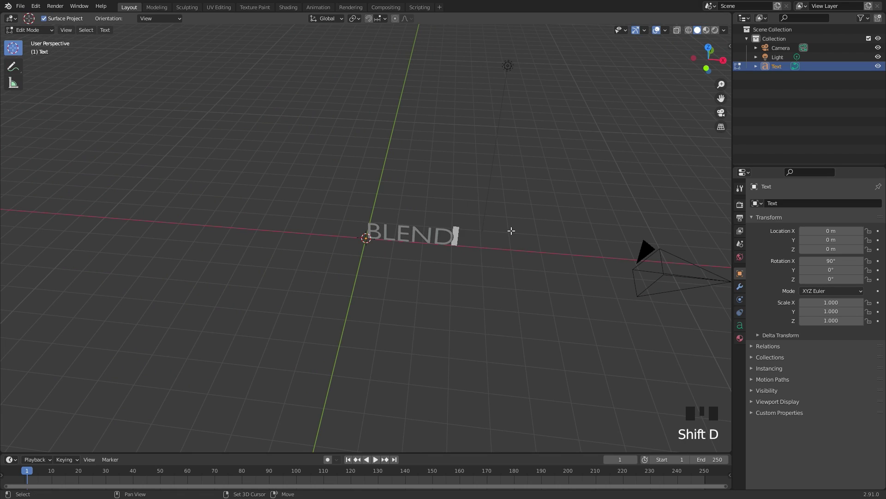
{"action": "key", "text": "Tab"}
Scale the BLEND text up to about 1.695 and shift it to about -2.69 m on X
{"action": "middle_click_drag", "start_coordinate": [530, 249], "coordinate": [536, 182]}
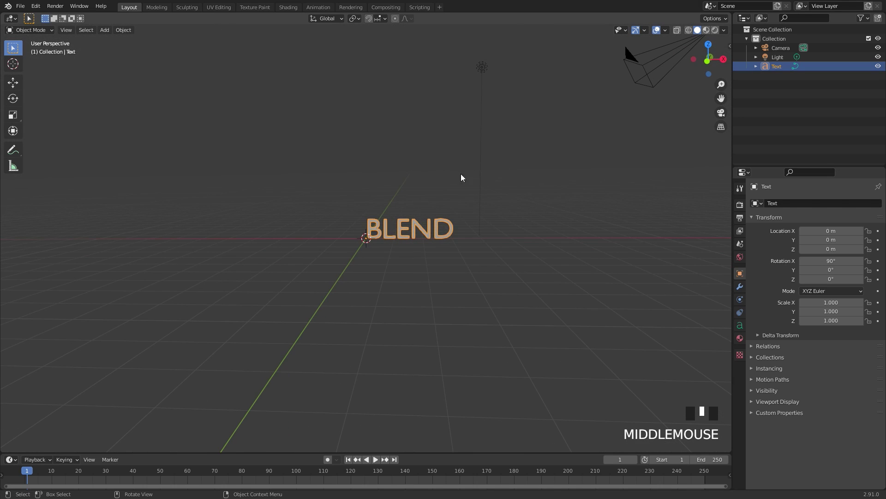
{"action": "key", "text": "s"}
{"action": "left_click", "coordinate": [513, 153]}
{"action": "key", "text": "g"}
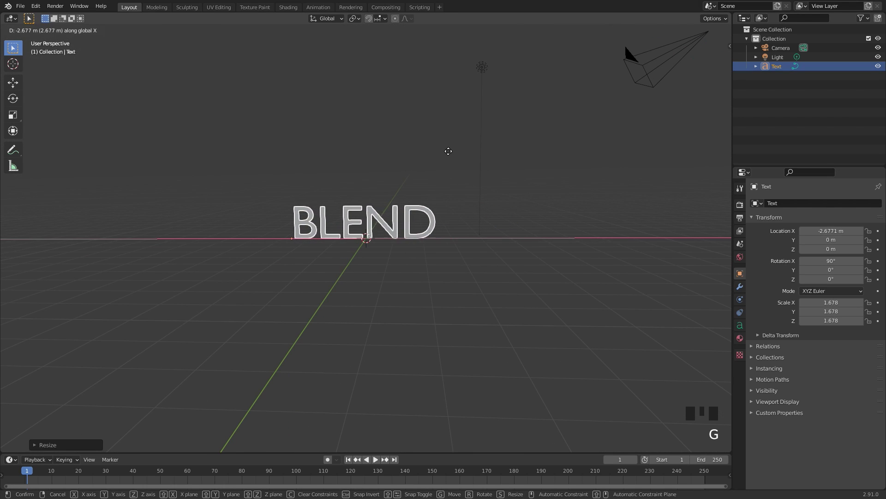
{"action": "left_click", "coordinate": [449, 154]}
{"action": "middle_click_drag", "start_coordinate": [455, 167], "coordinate": [434, 194]}
{"action": "key", "text": "s"}
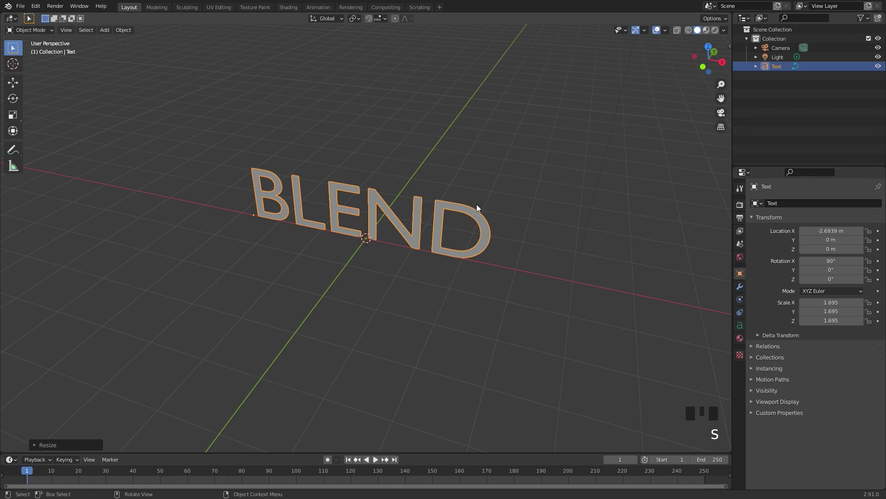
Set the text's Geometry Extrude to 0.115 m in Object Data properties
{"action": "left_click", "coordinate": [740, 325]}
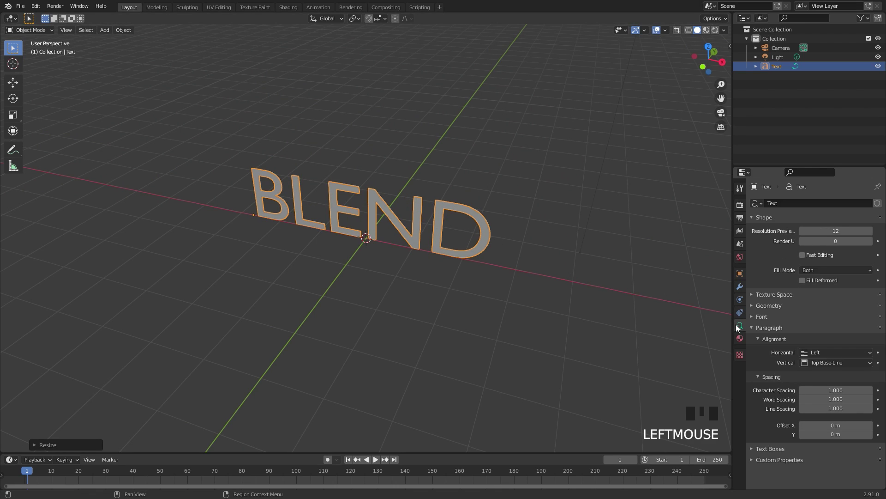
{"action": "left_click", "coordinate": [769, 305]}
{"action": "left_click_drag", "start_coordinate": [833, 328], "coordinate": [861, 329]}
{"action": "middle_click_drag", "start_coordinate": [443, 194], "coordinate": [465, 222]}
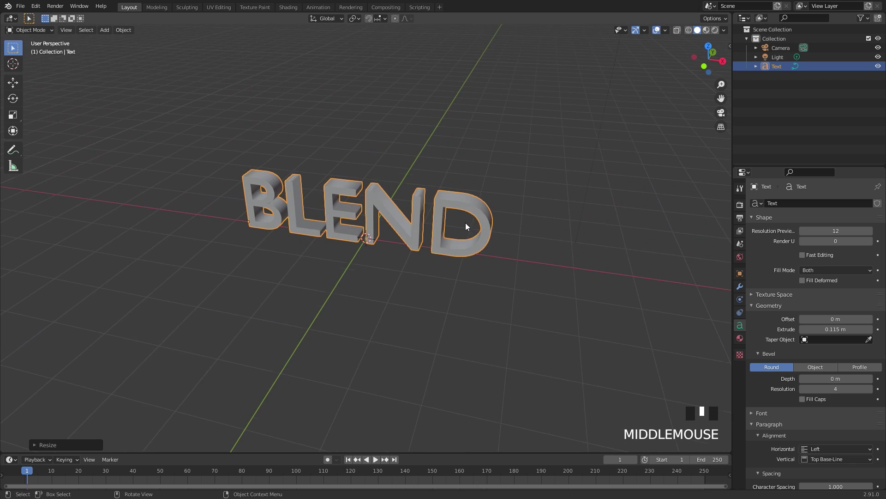
{"action": "scroll", "coordinate": [465, 187], "scroll_direction": "up", "scroll_amount": 2}
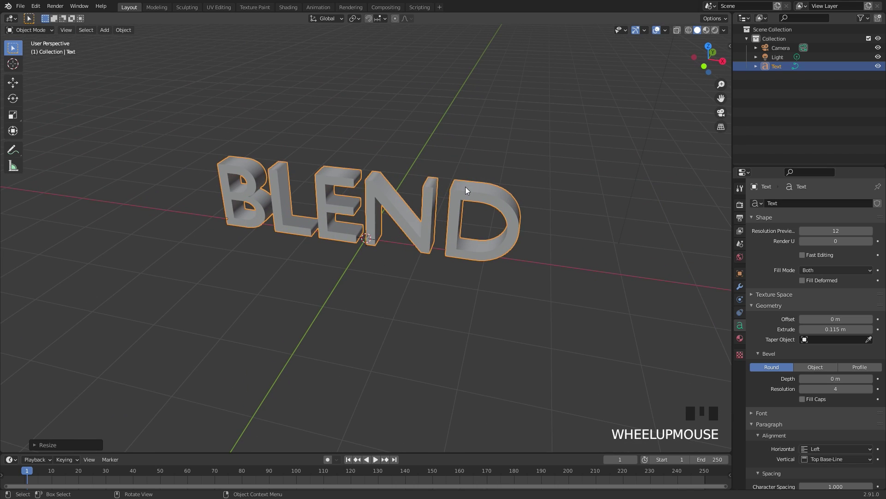
Convert the BLEND text object to a mesh
{"action": "right_click", "coordinate": [428, 181]}
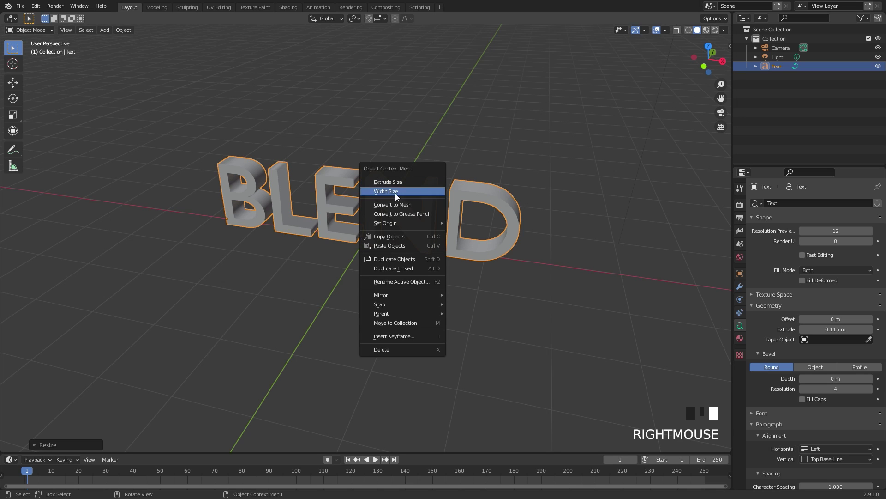
{"action": "left_click", "coordinate": [381, 204]}
{"action": "scroll", "coordinate": [399, 192], "scroll_direction": "up", "scroll_amount": 3}
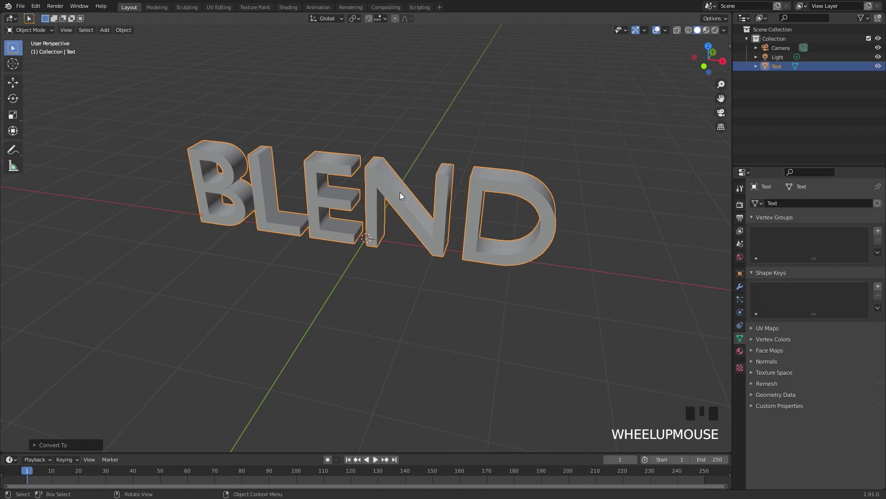
Check the mesh in Edit Mode by grabbing an N vertex, cancel, and return to Object Mode
{"action": "key", "text": "Tab"}
{"action": "scroll", "coordinate": [371, 143], "scroll_direction": "up", "scroll_amount": 1}
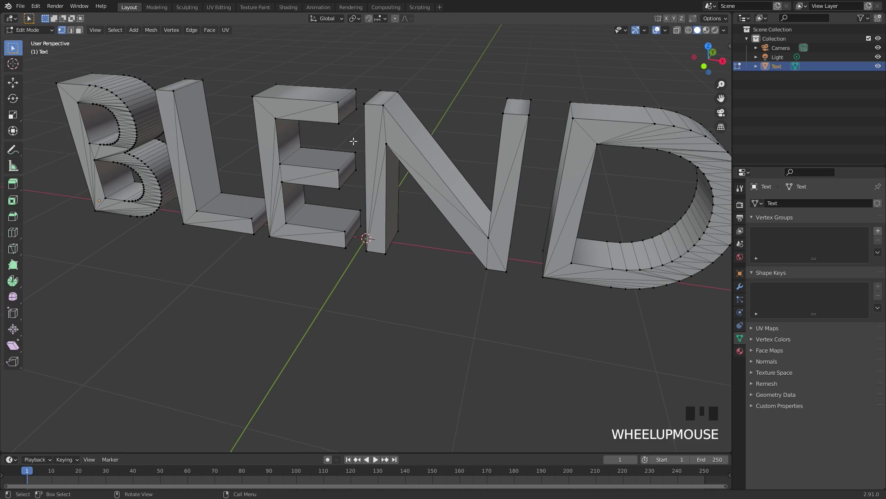
{"action": "left_click", "coordinate": [380, 107]}
{"action": "key", "text": "g"}
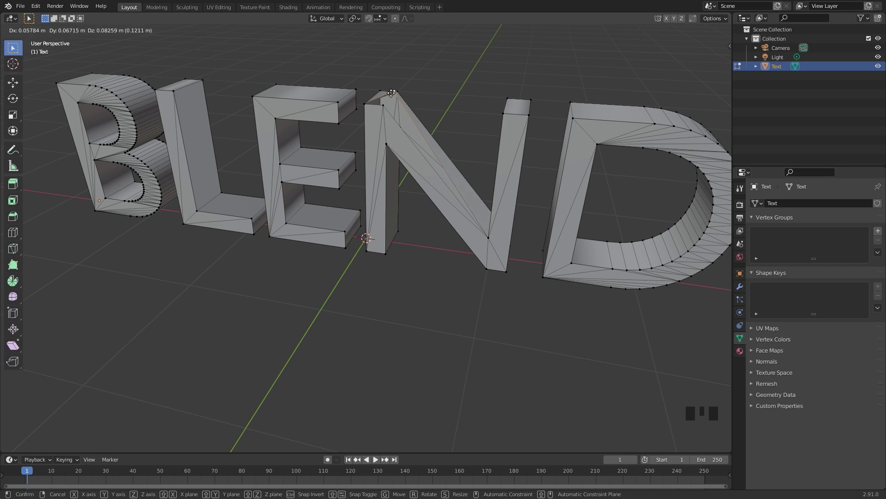
{"action": "right_click", "coordinate": [461, 98]}
{"action": "key", "text": "Tab"}
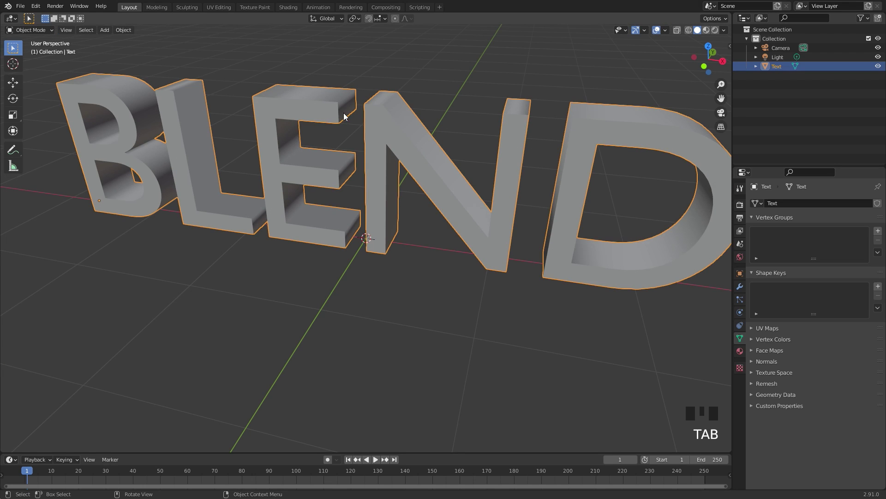
Add a Remesh modifier in Sharp mode, Octree Depth 7, with Remove Disconnected off
{"action": "left_click", "coordinate": [739, 286]}
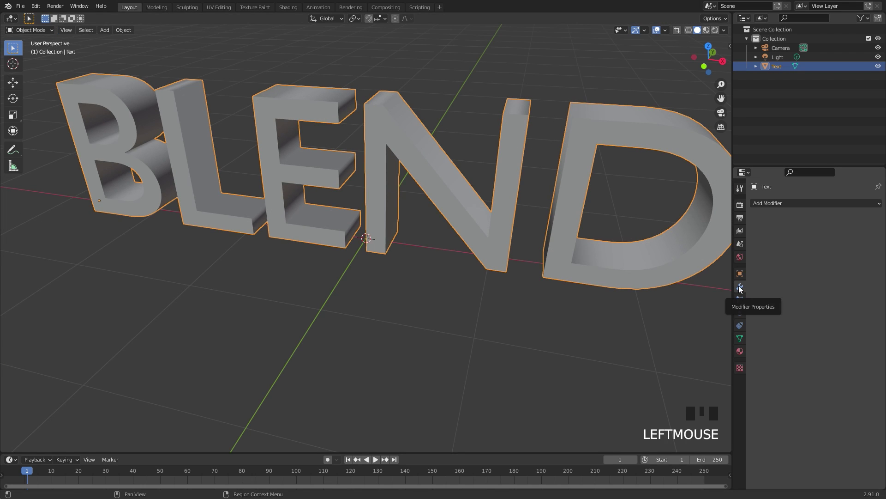
{"action": "left_click", "coordinate": [778, 203]}
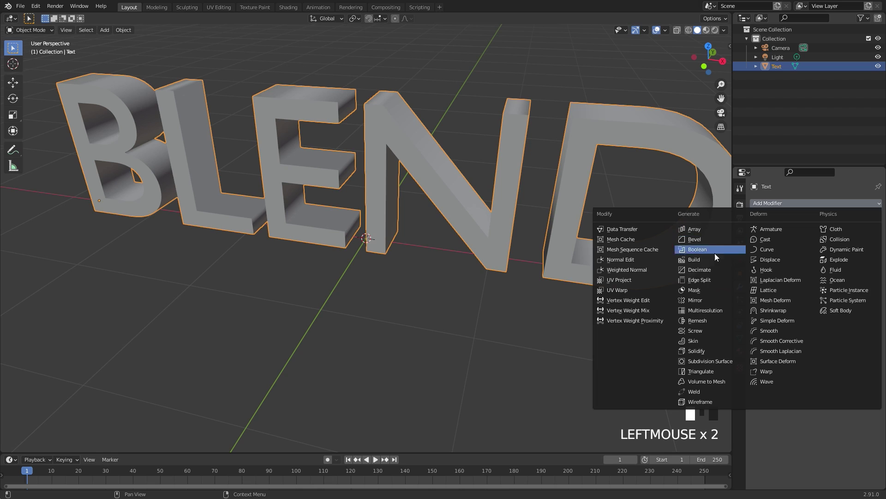
{"action": "left_click", "coordinate": [698, 320]}
{"action": "left_click", "coordinate": [853, 232]}
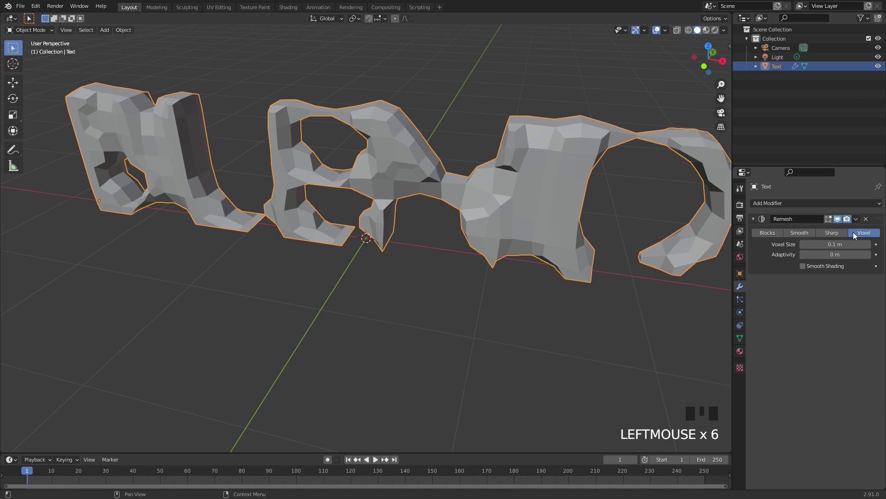
{"action": "left_click", "coordinate": [836, 234]}
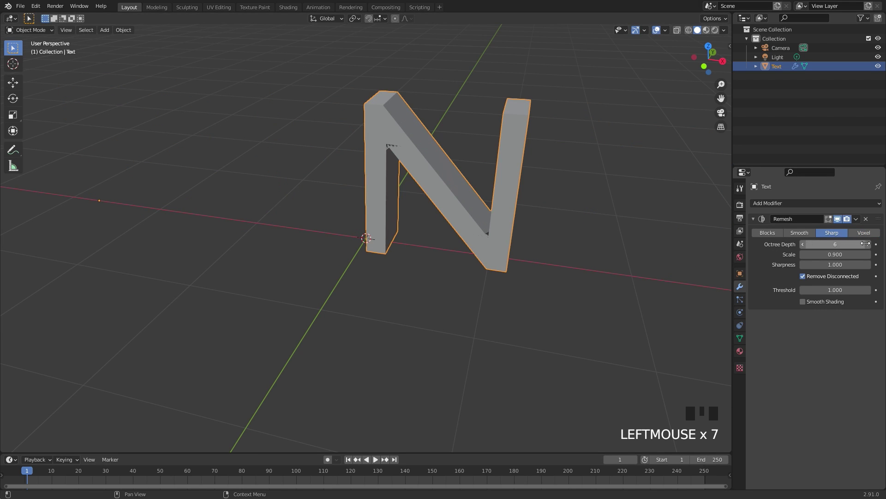
{"action": "left_click_drag", "start_coordinate": [808, 241], "coordinate": [807, 239]}
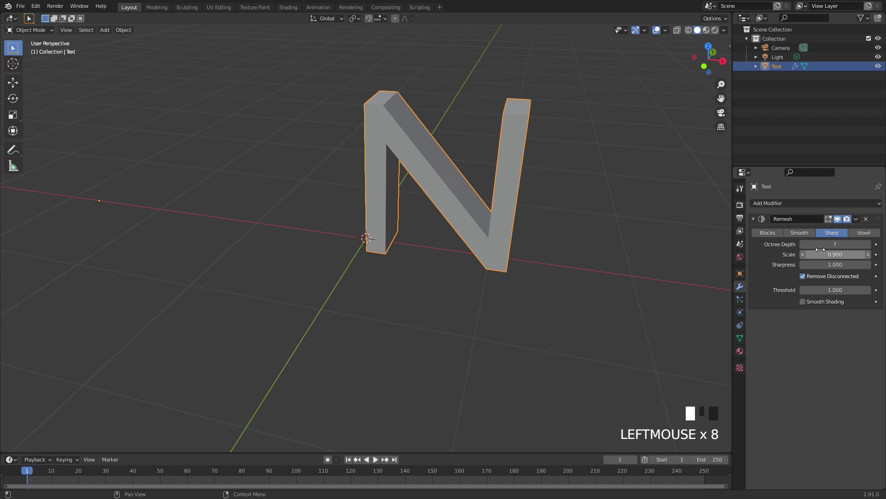
{"action": "left_click", "coordinate": [802, 276]}
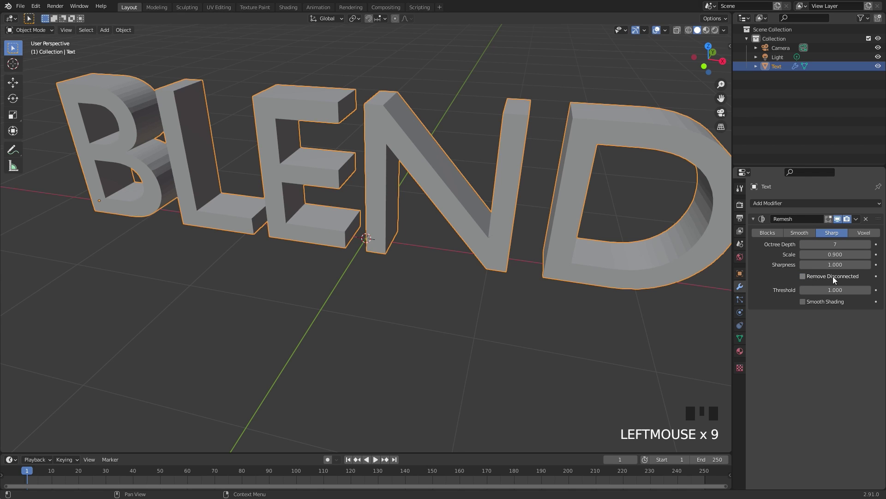
{"action": "scroll", "coordinate": [253, 210], "scroll_direction": "down", "scroll_amount": 2}
{"action": "middle_click_drag", "start_coordinate": [253, 210], "coordinate": [343, 128]}
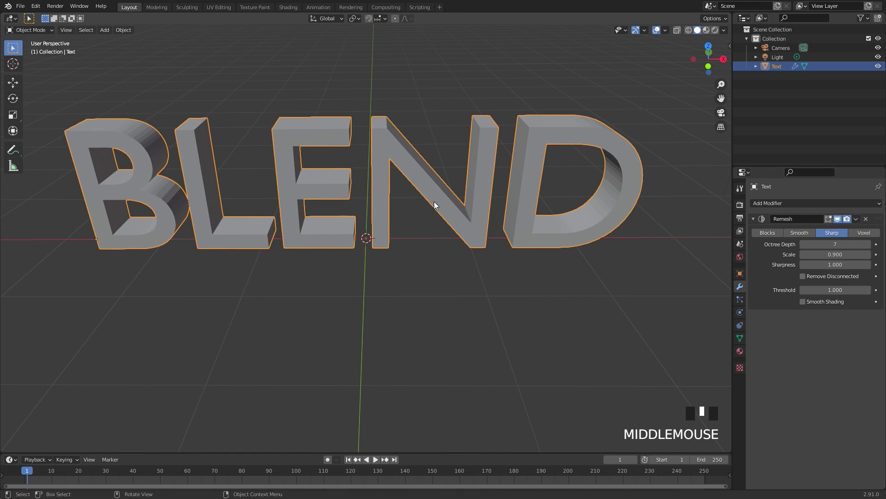
Apply the Remesh modifier and inspect the dense remeshed geometry in Edit Mode
{"action": "left_click", "coordinate": [856, 218]}
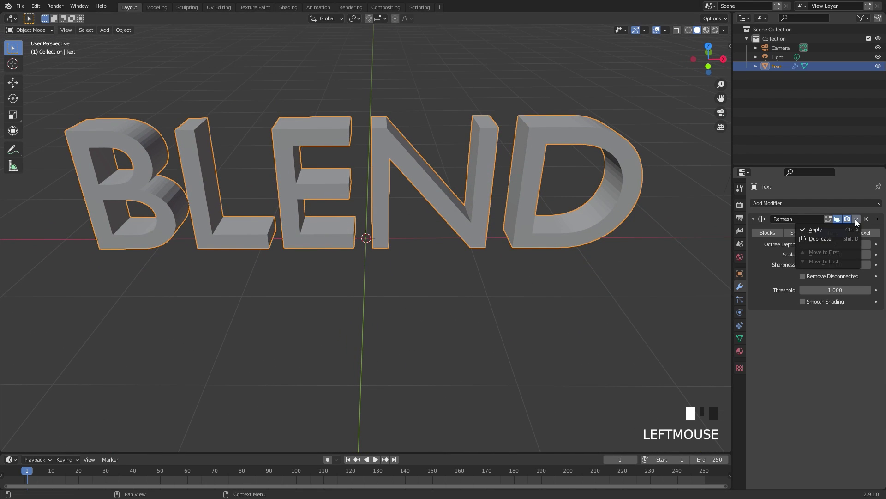
{"action": "left_click", "coordinate": [813, 230]}
{"action": "scroll", "coordinate": [446, 216], "scroll_direction": "down", "scroll_amount": 2}
{"action": "middle_click_drag", "start_coordinate": [446, 216], "coordinate": [417, 148]}
{"action": "key", "text": "Tab"}
{"action": "scroll", "coordinate": [413, 173], "scroll_direction": "up", "scroll_amount": 5}
{"action": "scroll", "coordinate": [379, 170], "scroll_direction": "down", "scroll_amount": 3}
Back in Object Mode, apply Quick Liquid to the BLEND mesh
{"action": "key", "text": "Tab"}
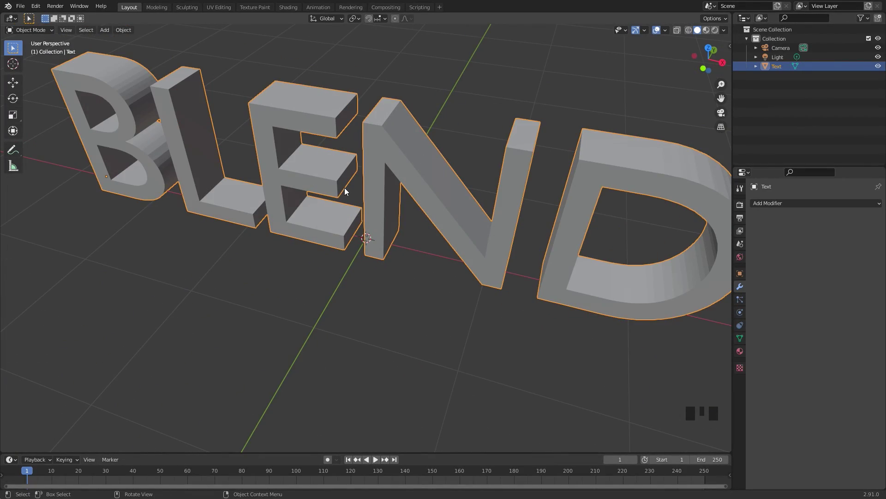
{"action": "left_click", "coordinate": [123, 30]}
{"action": "mouse_move", "coordinate": [155, 260]}
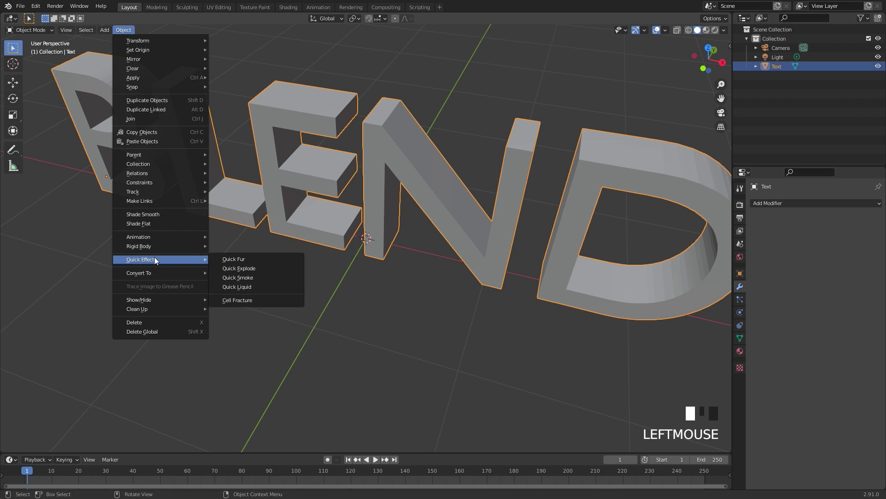
{"action": "left_click", "coordinate": [237, 287]}
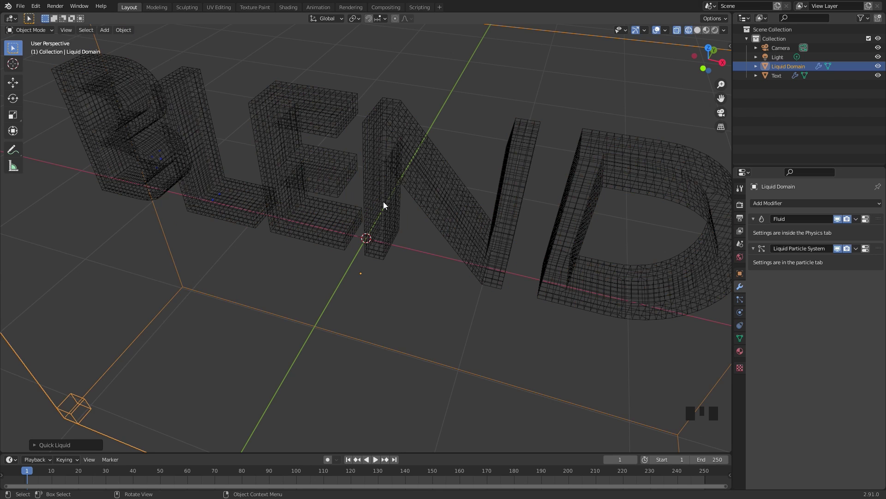
{"action": "scroll", "coordinate": [383, 205], "scroll_direction": "down", "scroll_amount": 3}
In front view, flatten the liquid domain on Z and lift it around the letters
{"action": "key", "text": "KP_1"}
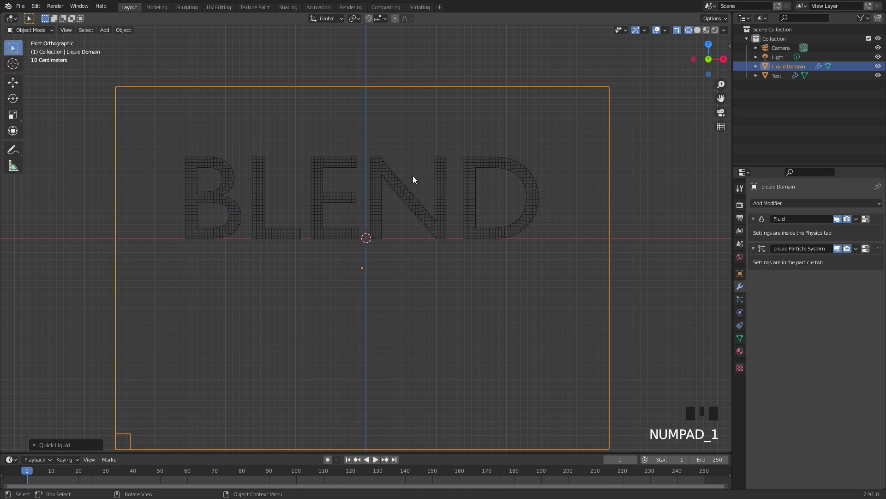
{"action": "key", "text": "s"}
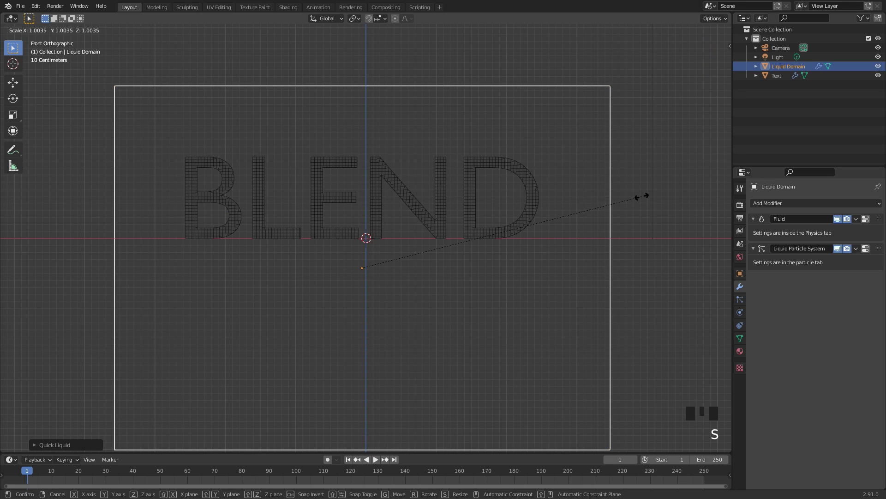
{"action": "key", "text": "z"}
{"action": "left_click", "coordinate": [475, 222]}
{"action": "key", "text": "g"}
{"action": "key", "text": "z"}
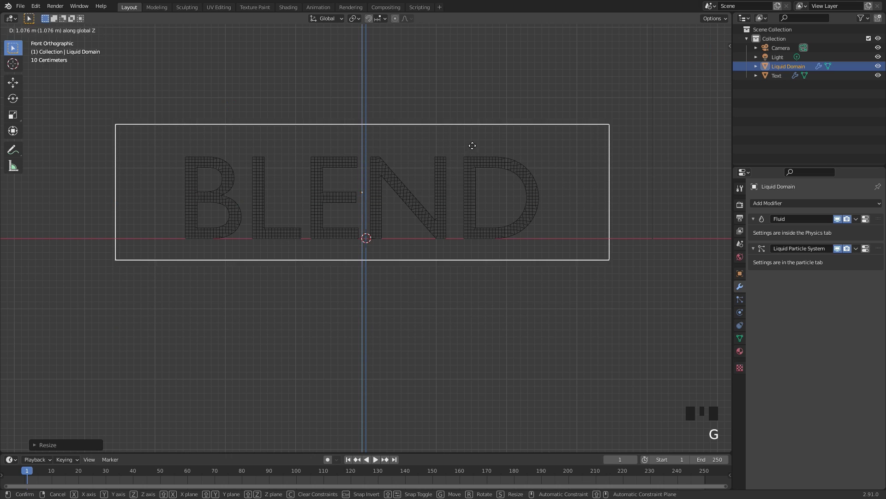
{"action": "left_click", "coordinate": [478, 128]}
Adjust the domain's height and position so the box frames the BLEND text
{"action": "scroll", "coordinate": [507, 208], "scroll_direction": "up", "scroll_amount": 2}
{"action": "key", "text": "g"}
{"action": "key", "text": "z"}
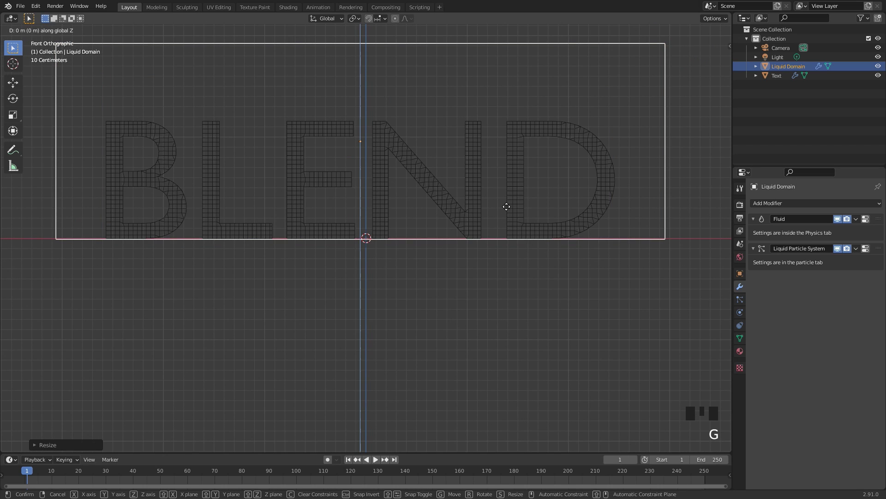
{"action": "left_click", "coordinate": [503, 214]}
{"action": "scroll", "coordinate": [595, 239], "scroll_direction": "up", "scroll_amount": 3}
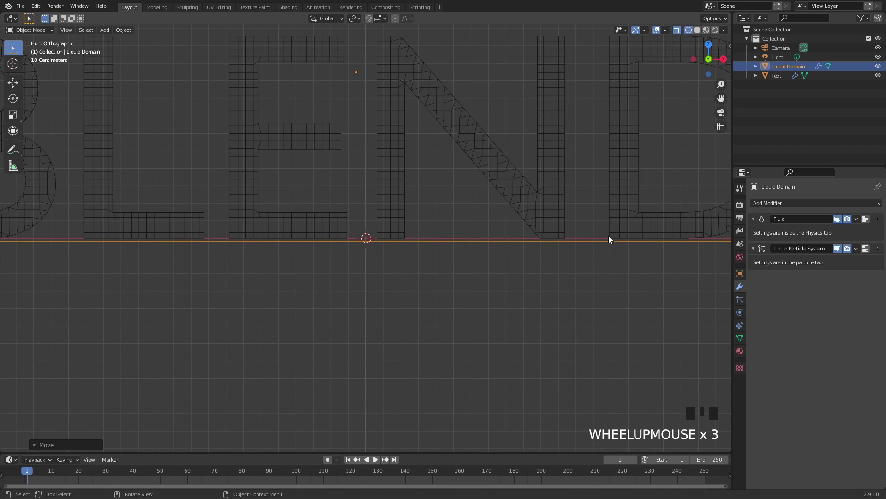
{"action": "key", "text": "g"}
{"action": "left_click", "coordinate": [561, 236]}
{"action": "scroll", "coordinate": [349, 178], "scroll_direction": "down", "scroll_amount": 4}
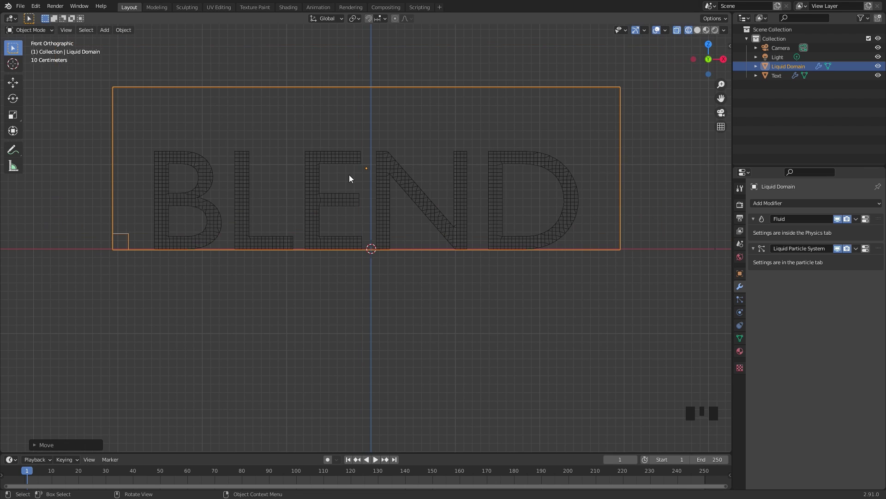
Set the liquid domain's Resolution Divisions to 256
{"action": "left_click", "coordinate": [740, 312]}
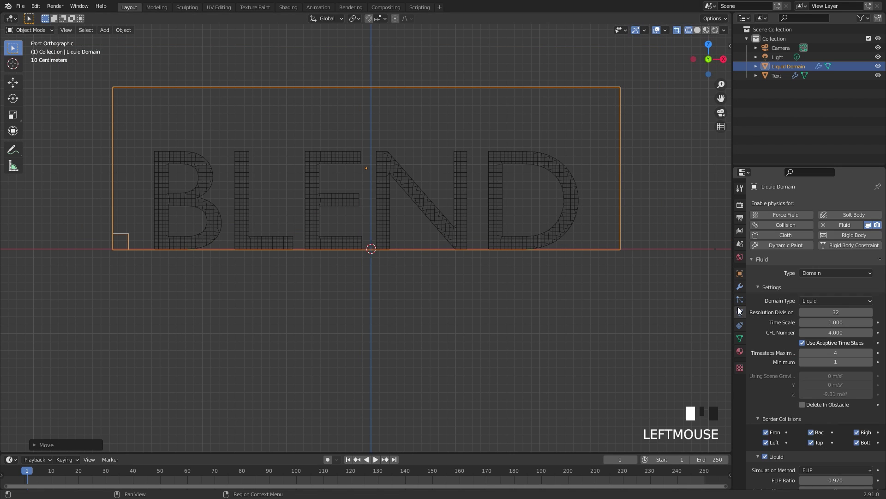
{"action": "double_click", "coordinate": [841, 313]}
{"action": "type", "text": "2"}
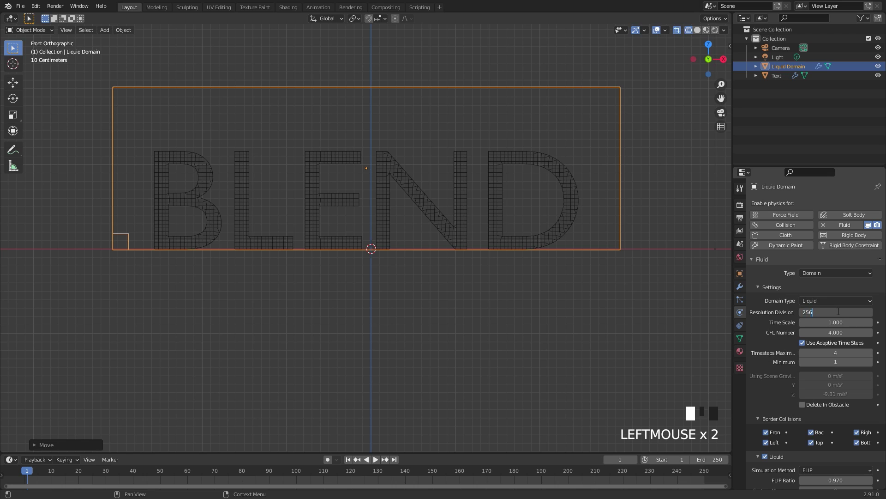
{"action": "key", "text": "Return"}
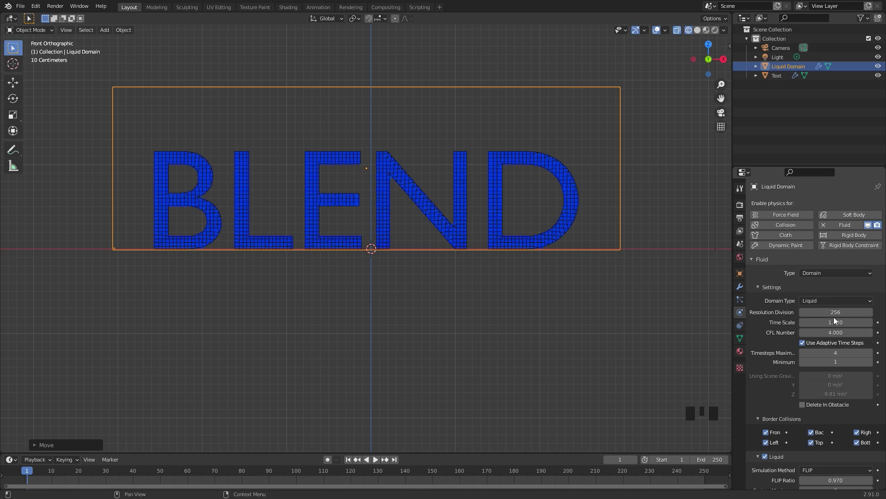
{"action": "left_click", "coordinate": [836, 313]}
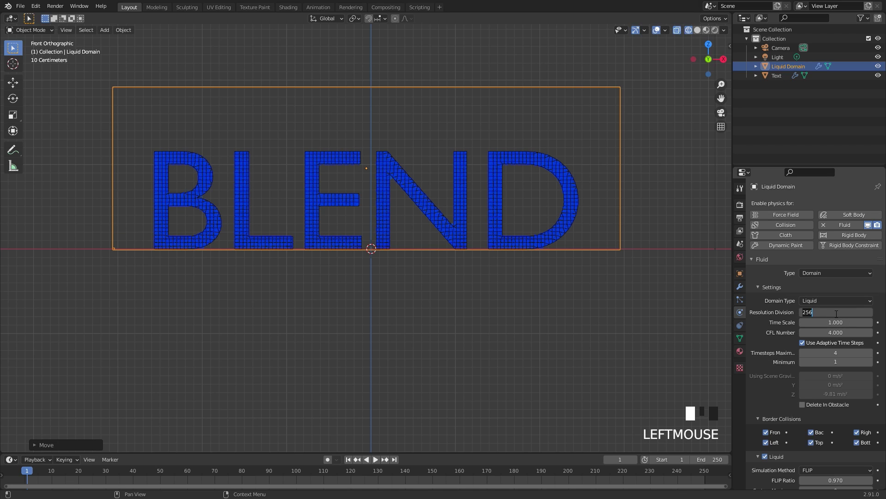
{"action": "type", "text": "160"}
{"action": "key", "text": "Return"}
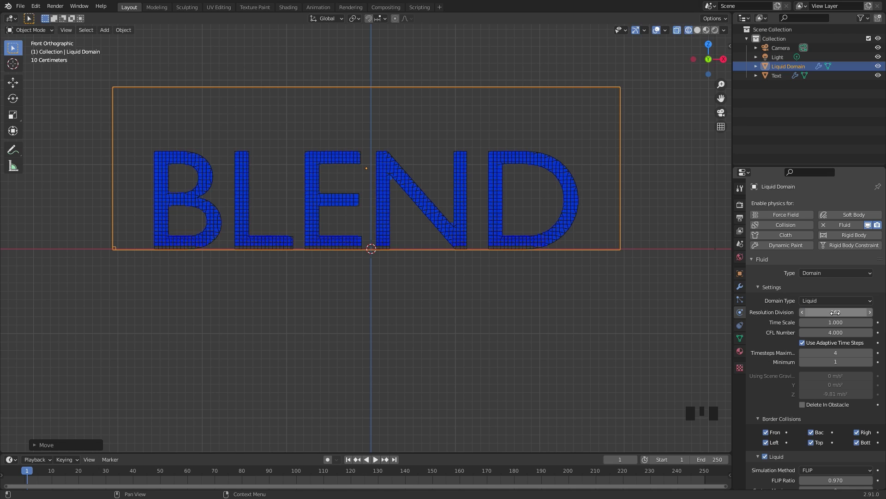
{"action": "left_click", "coordinate": [829, 313]}
{"action": "type", "text": "256"}
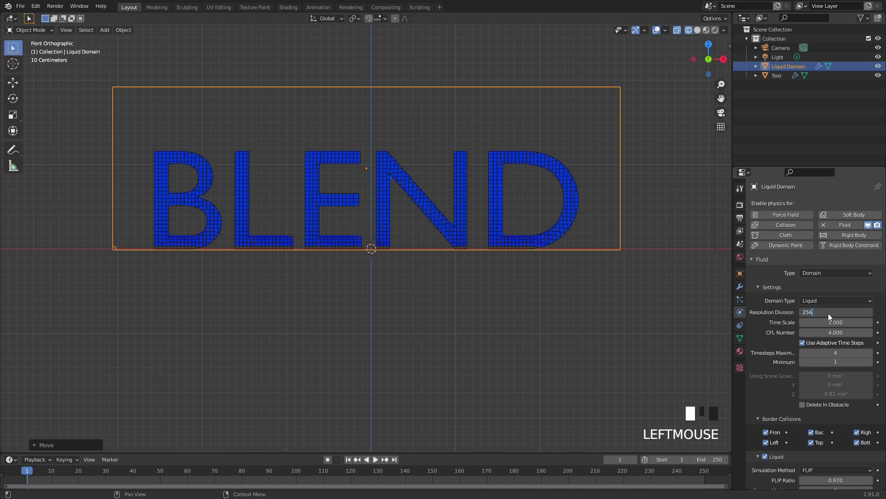
{"action": "scroll", "coordinate": [831, 298], "scroll_direction": "down", "scroll_amount": 8}
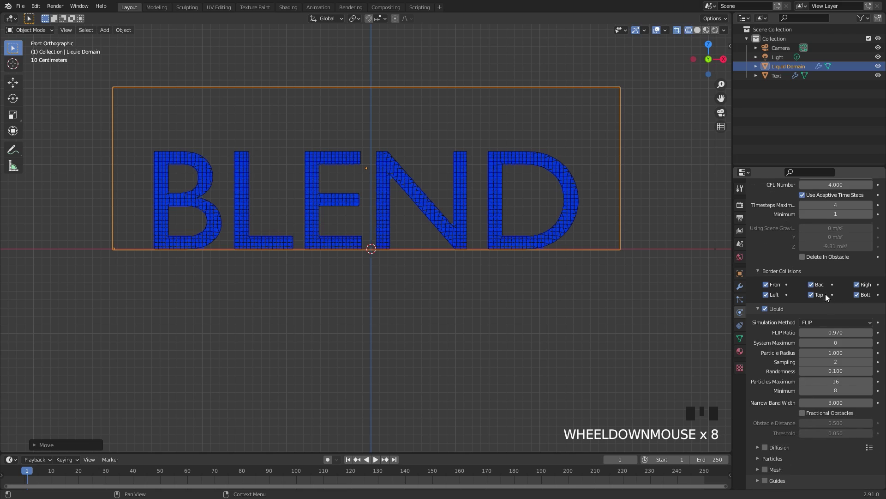
Set the domain cache to end at frame 180 with cache type All
{"action": "scroll", "coordinate": [826, 296], "scroll_direction": "down", "scroll_amount": 12}
{"action": "left_click", "coordinate": [835, 402]}
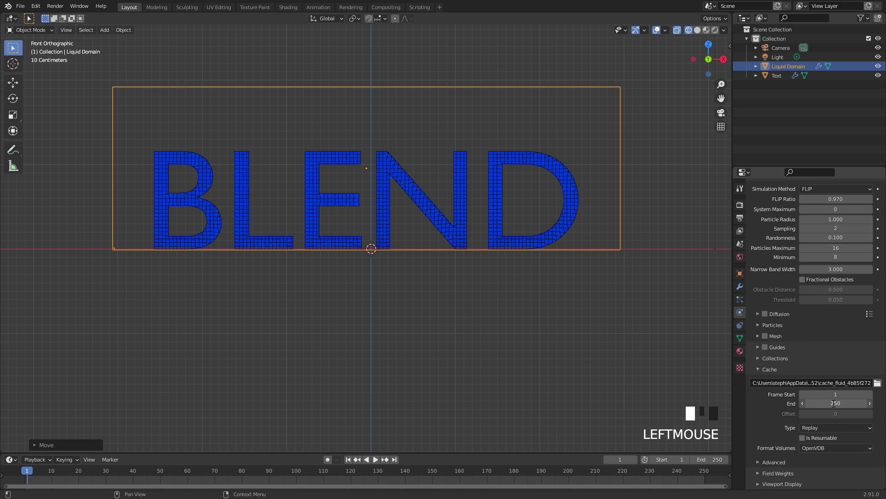
{"action": "type", "text": "180"}
{"action": "key", "text": "Return"}
{"action": "left_click", "coordinate": [805, 428]}
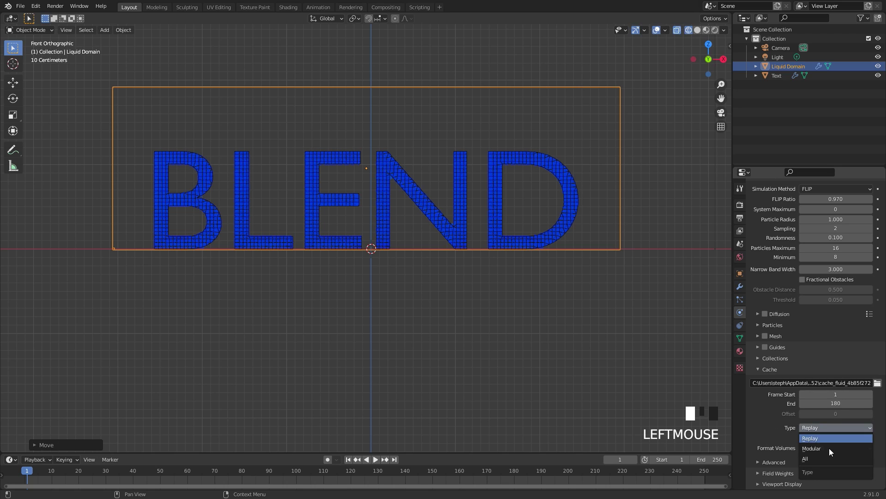
{"action": "left_click", "coordinate": [807, 455]}
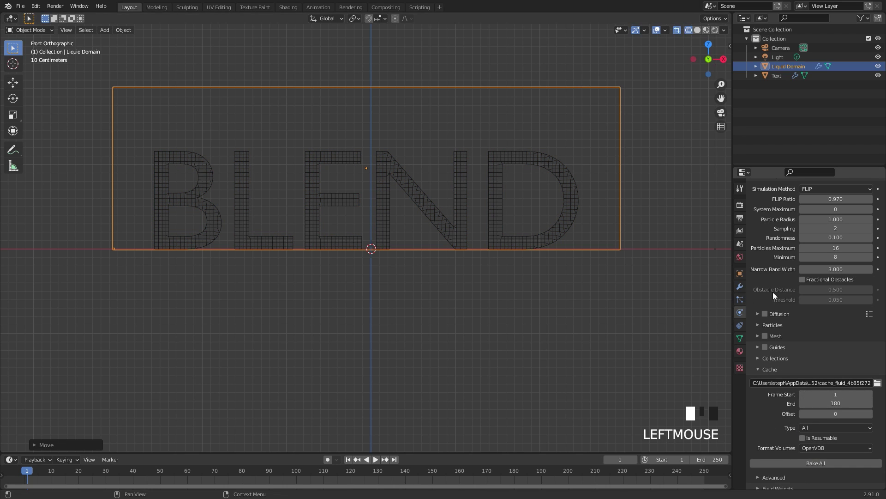
Enable Mesh generation for the liquid with an Upres factor of 1
{"action": "left_click", "coordinate": [764, 336]}
{"action": "left_click", "coordinate": [775, 336]}
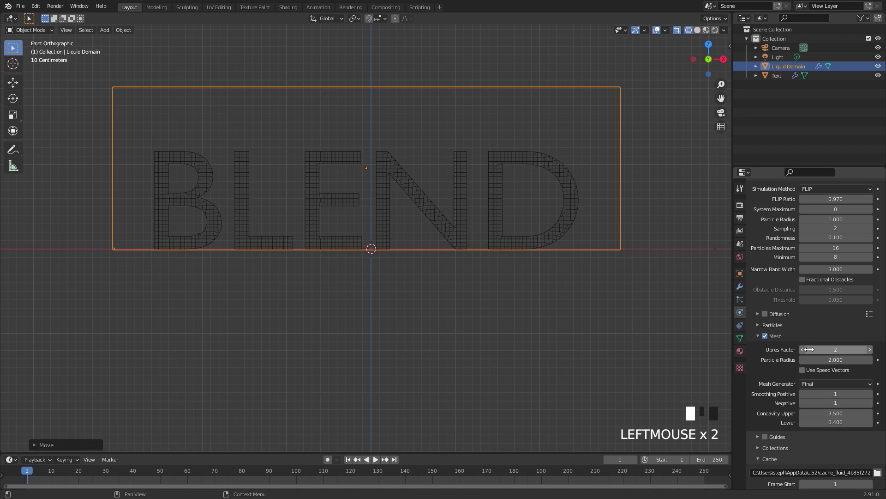
{"action": "left_click", "coordinate": [802, 349]}
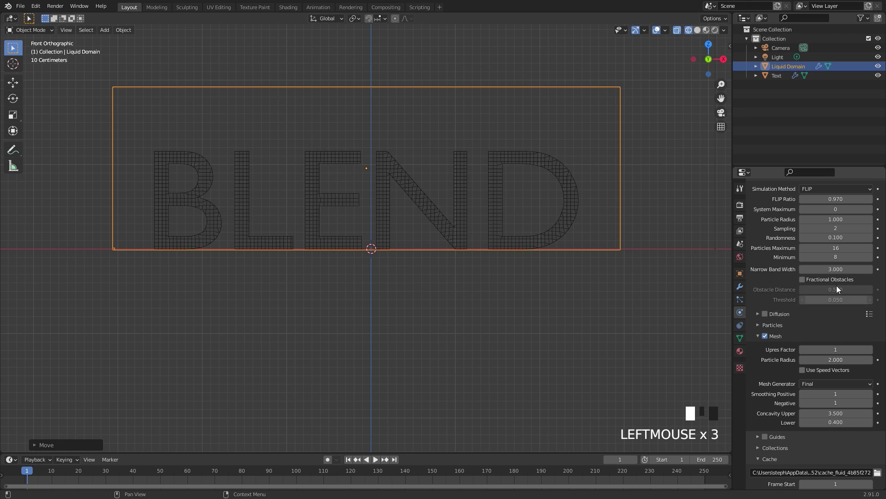
{"action": "scroll", "coordinate": [824, 256], "scroll_direction": "up", "scroll_amount": 11}
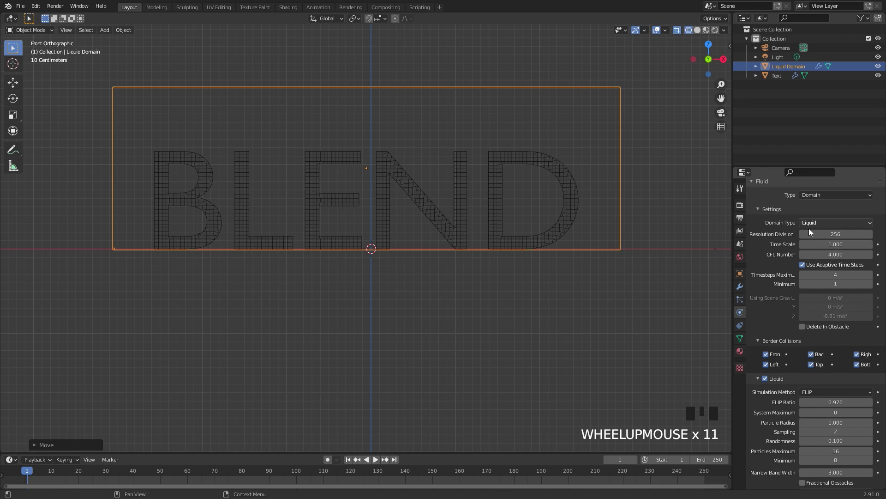
{"action": "scroll", "coordinate": [809, 283], "scroll_direction": "down", "scroll_amount": 9}
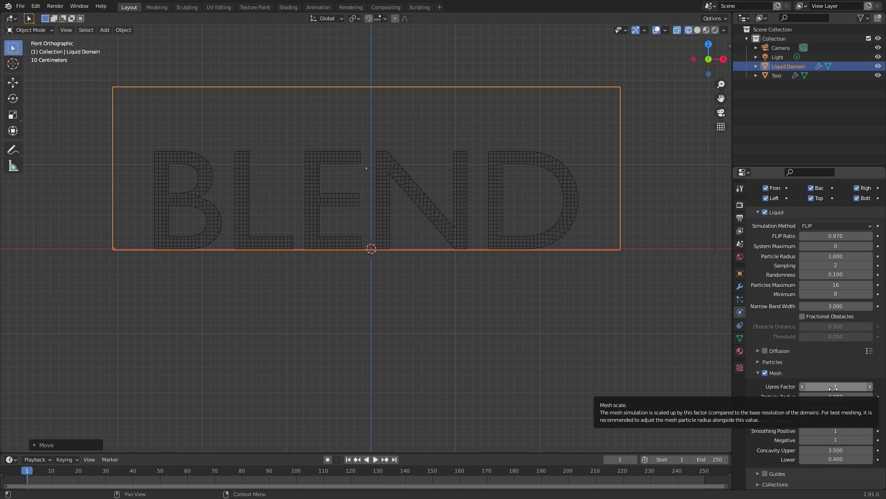
{"action": "scroll", "coordinate": [804, 328], "scroll_direction": "down", "scroll_amount": 4}
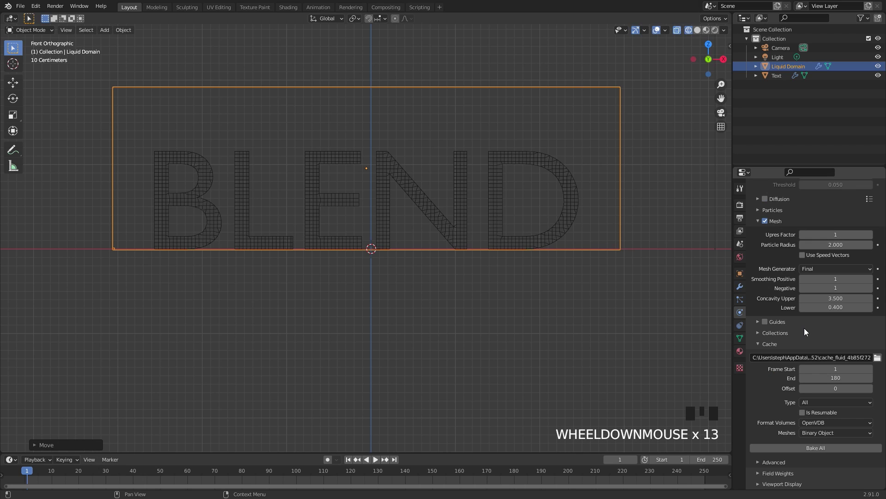
Set the domain's Field Weights Gravity to 0
{"action": "left_click", "coordinate": [768, 473]}
{"action": "scroll", "coordinate": [785, 416], "scroll_direction": "down", "scroll_amount": 7}
{"action": "scroll", "coordinate": [799, 376], "scroll_direction": "down", "scroll_amount": 1}
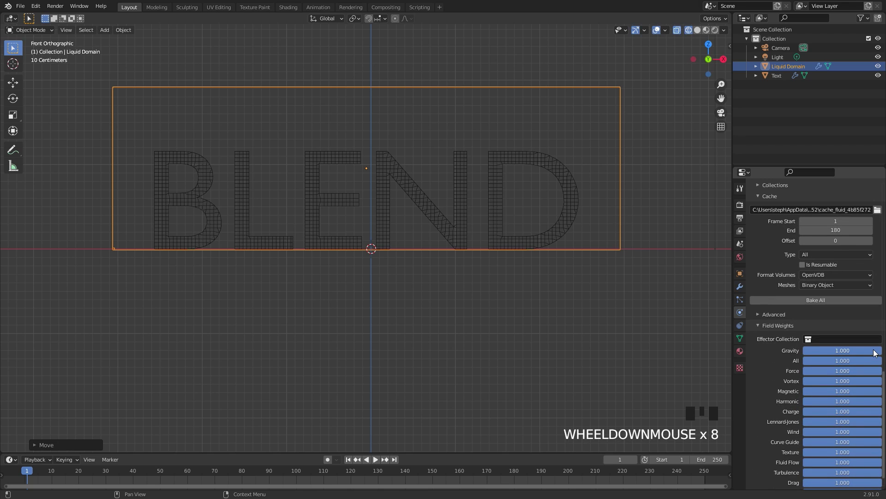
{"action": "left_click_drag", "start_coordinate": [831, 350], "coordinate": [771, 356]}
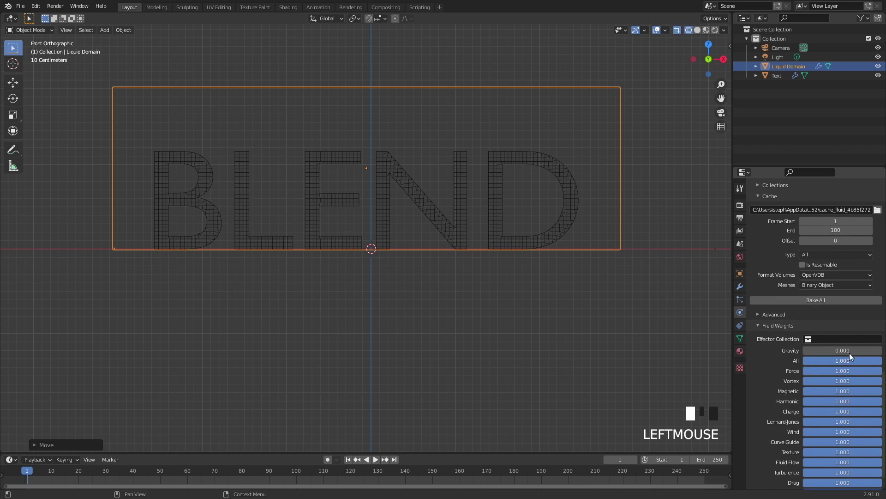
{"action": "middle_click_drag", "start_coordinate": [449, 177], "coordinate": [459, 210], "text": "shift"}
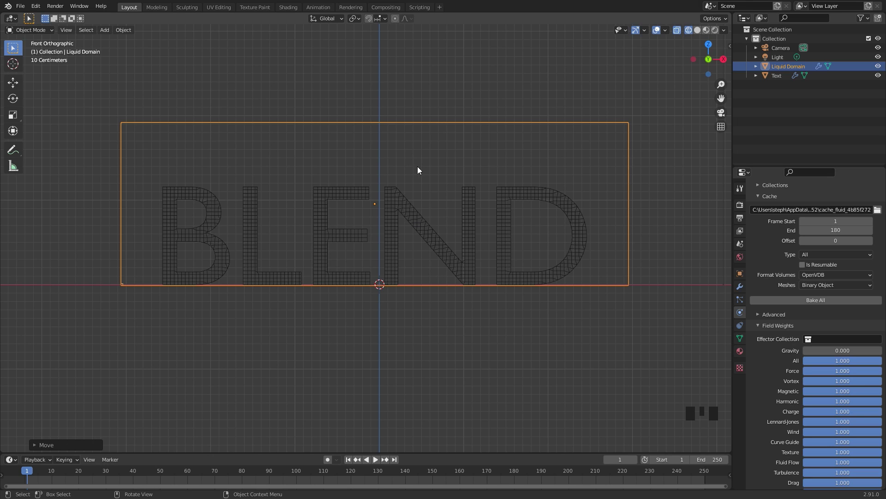
{"action": "scroll", "coordinate": [443, 171], "scroll_direction": "up", "scroll_amount": 3}
{"action": "scroll", "coordinate": [443, 170], "scroll_direction": "down", "scroll_amount": 2}
{"action": "key", "text": "BackSpace"}
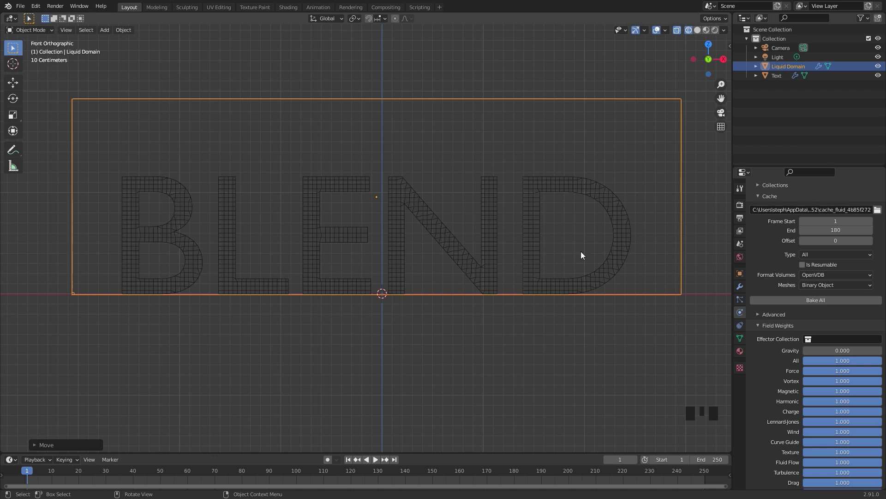
Add a Wind force field, point it straight down, and place it above the text
{"action": "key", "text": "shift+a"}
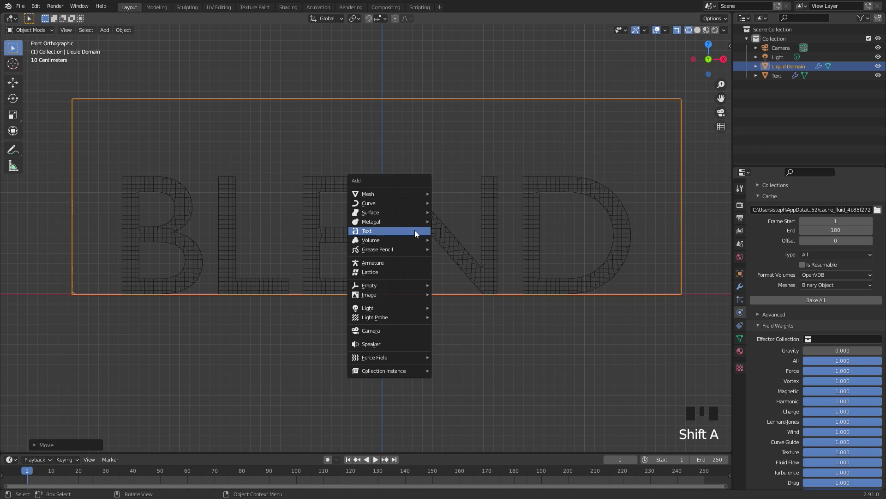
{"action": "mouse_move", "coordinate": [387, 323]}
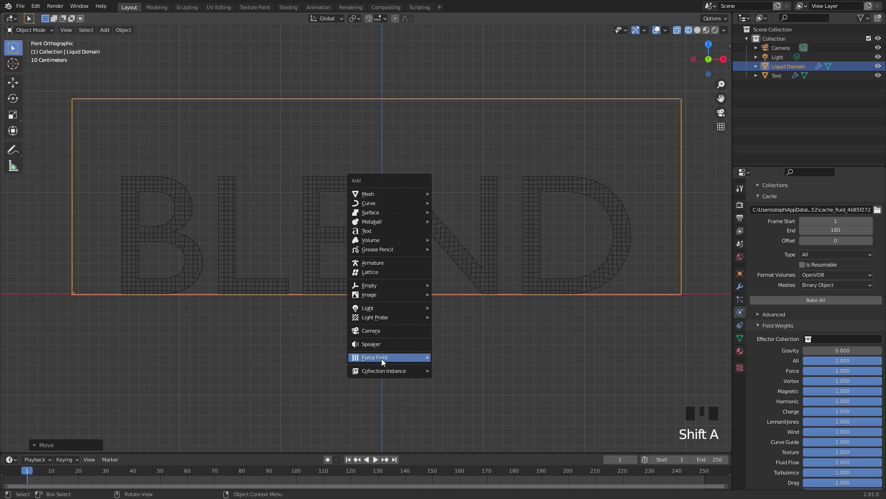
{"action": "mouse_move", "coordinate": [382, 358]}
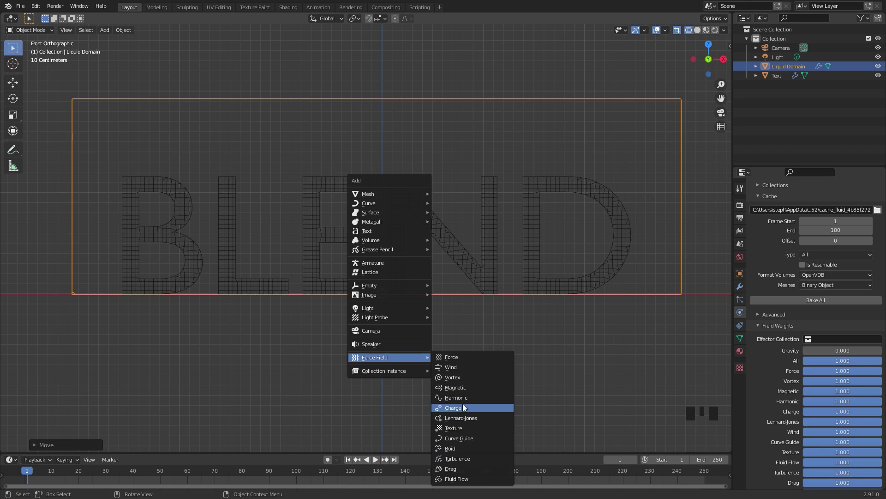
{"action": "left_click", "coordinate": [461, 367]}
{"action": "key", "text": "r"}
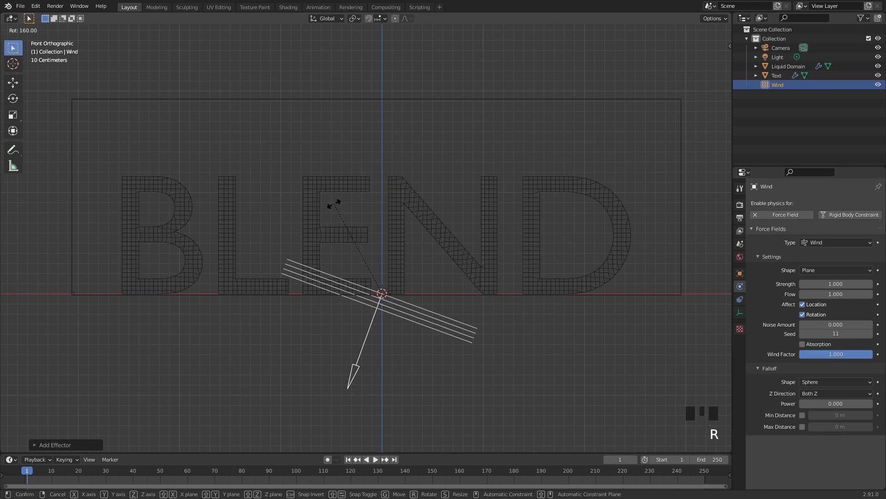
{"action": "left_click", "coordinate": [302, 233]}
{"action": "key", "text": "g"}
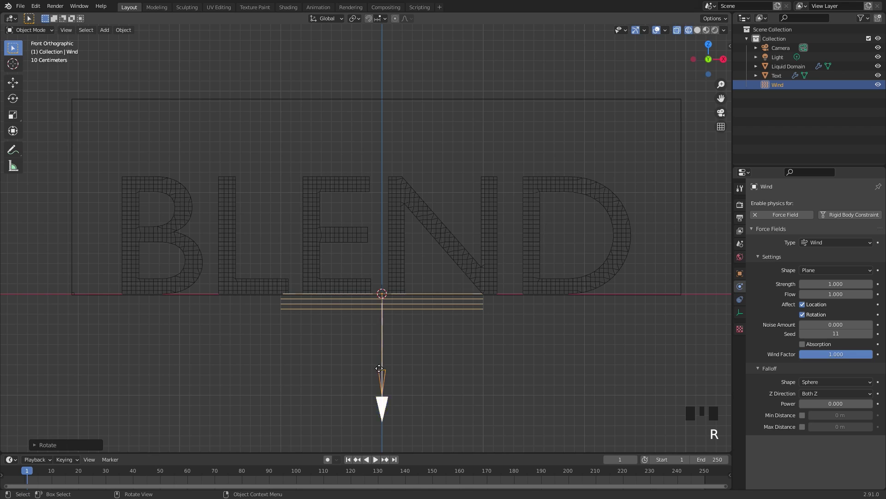
{"action": "left_click", "coordinate": [390, 149]}
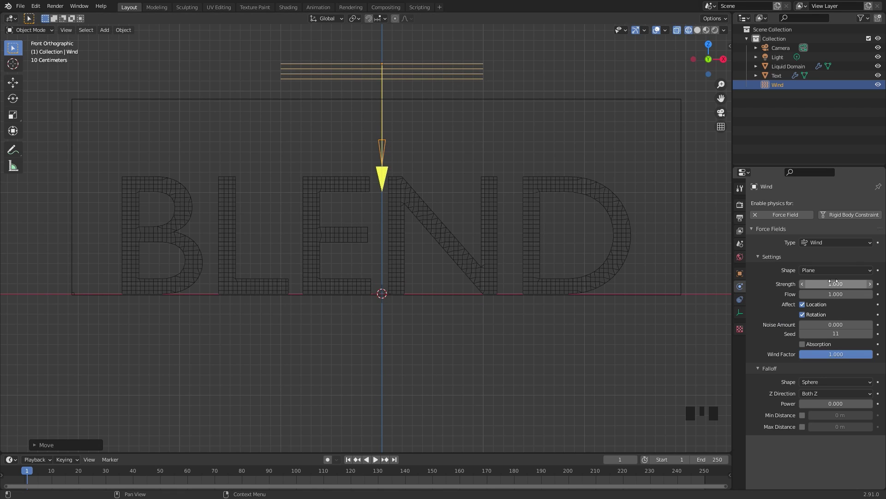
Set the wind's Flow to 5 and enlarge the timeline area
{"action": "left_click", "coordinate": [813, 294]}
{"action": "type", "text": "5"}
{"action": "key", "text": "Return"}
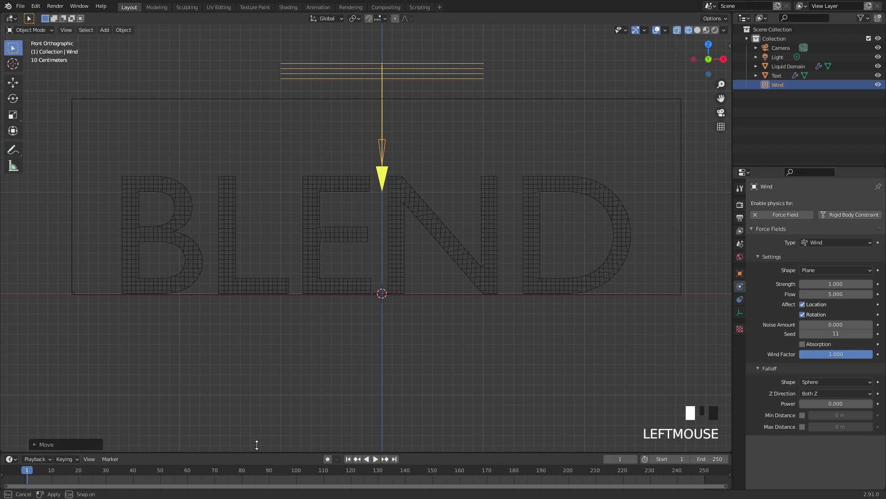
{"action": "left_click_drag", "start_coordinate": [255, 451], "coordinate": [258, 424]}
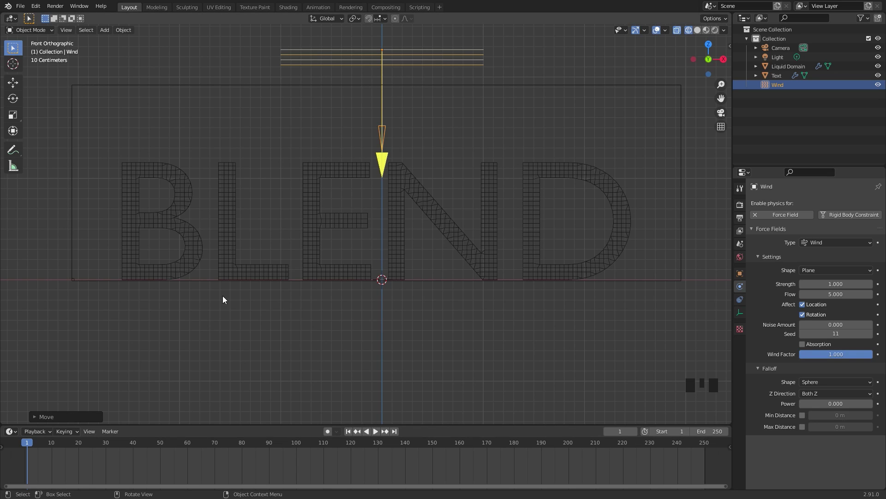
At frame 40, set Wind Strength to 0 and keyframe it
{"action": "left_click", "coordinate": [133, 444]}
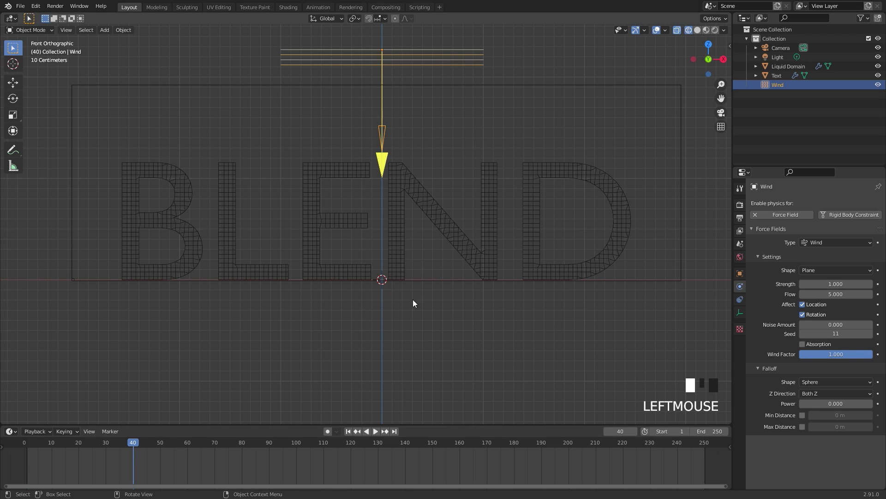
{"action": "left_click", "coordinate": [848, 280]}
{"action": "type", "text": "0"}
{"action": "key", "text": "Return"}
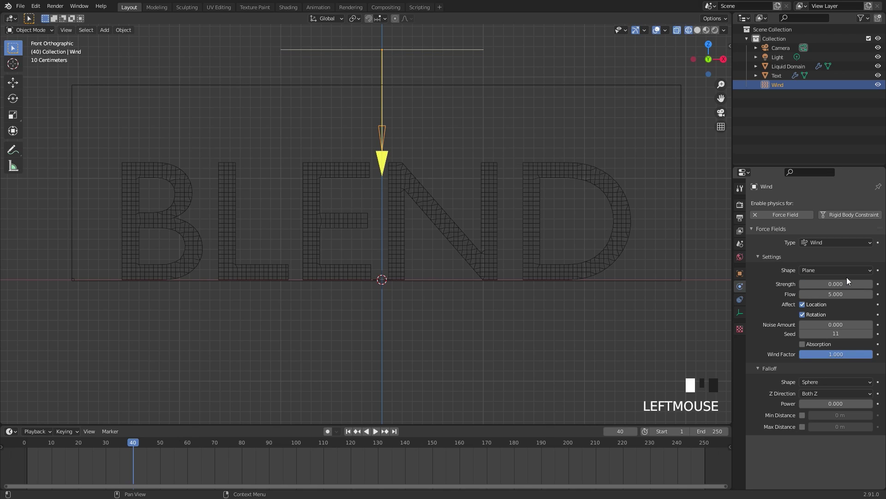
{"action": "left_click", "coordinate": [878, 284]}
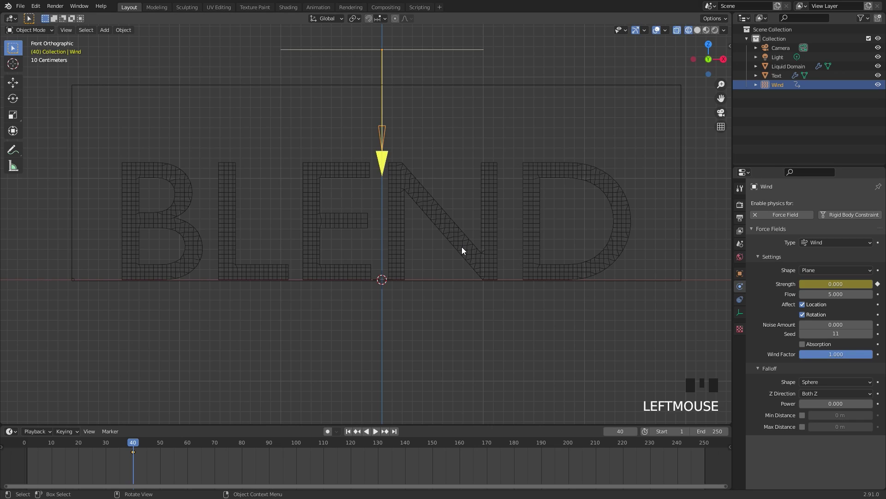
At frame 41, set Wind Strength to 1.5 and keyframe it
{"action": "key", "text": "Right"}
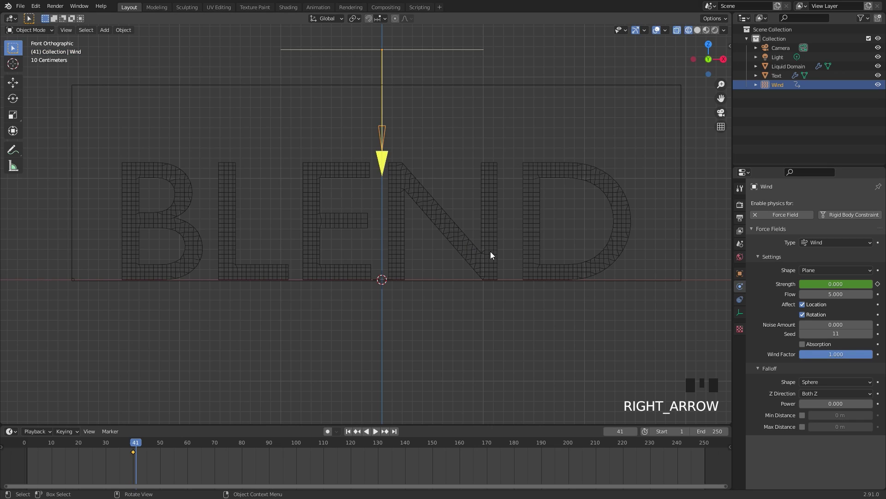
{"action": "left_click", "coordinate": [832, 284]}
{"action": "type", "text": "1."}
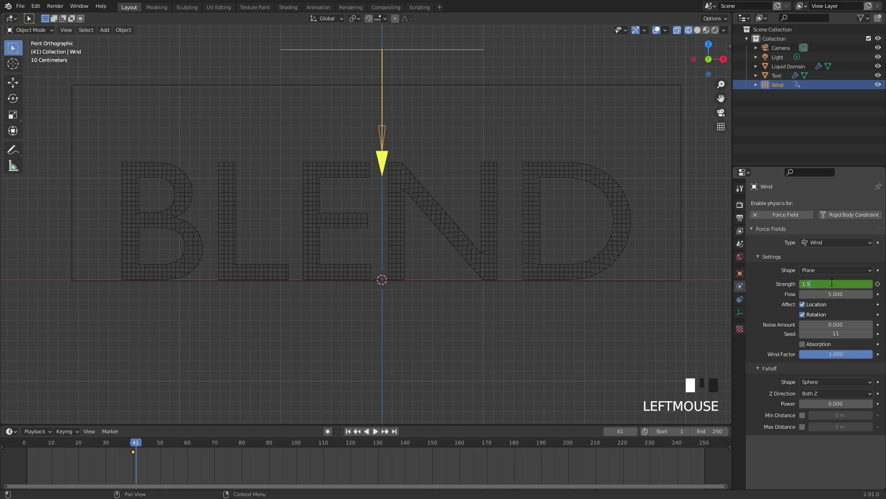
{"action": "type", "text": "5"}
{"action": "key", "text": "Return"}
{"action": "key", "text": "i"}
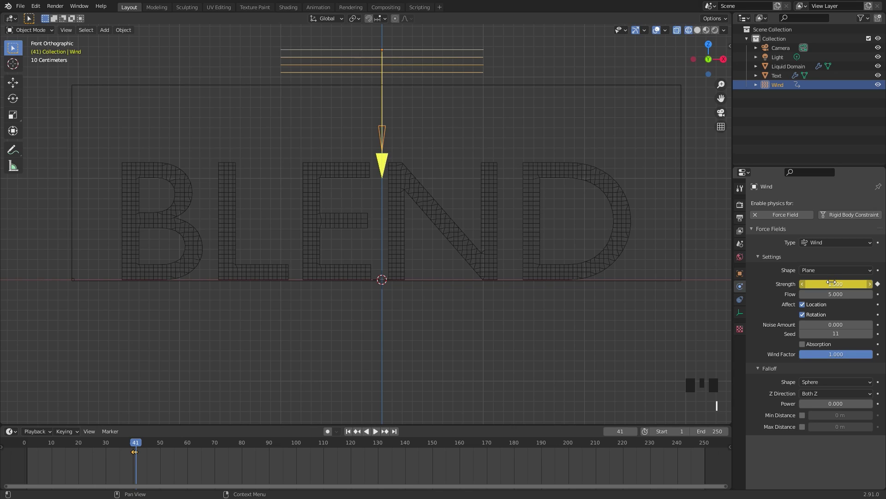
{"action": "left_click", "coordinate": [752, 233]}
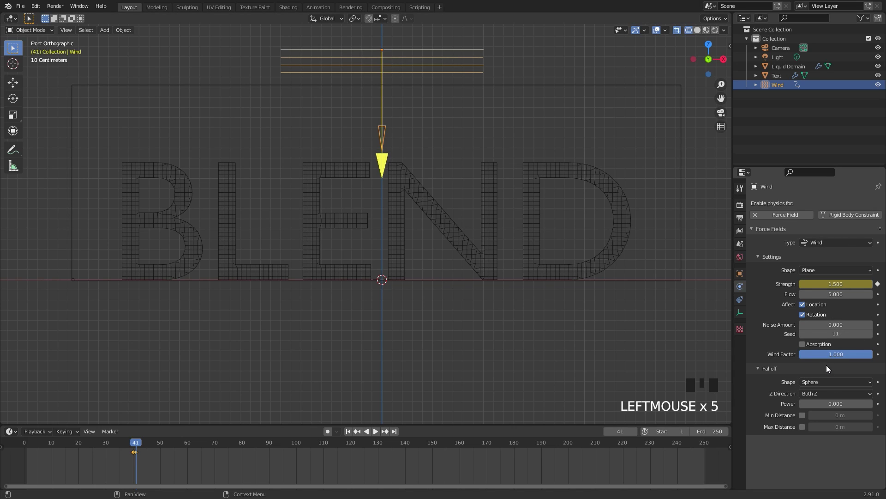
Save the file, then enable Is Resumable on the Liquid Domain cache and Bake All
{"action": "left_click", "coordinate": [528, 85]}
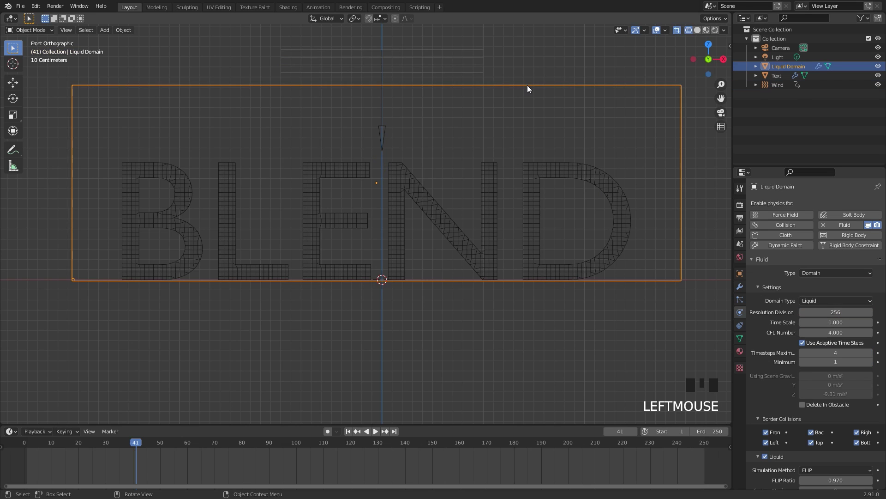
{"action": "scroll", "coordinate": [805, 301], "scroll_direction": "down", "scroll_amount": 20}
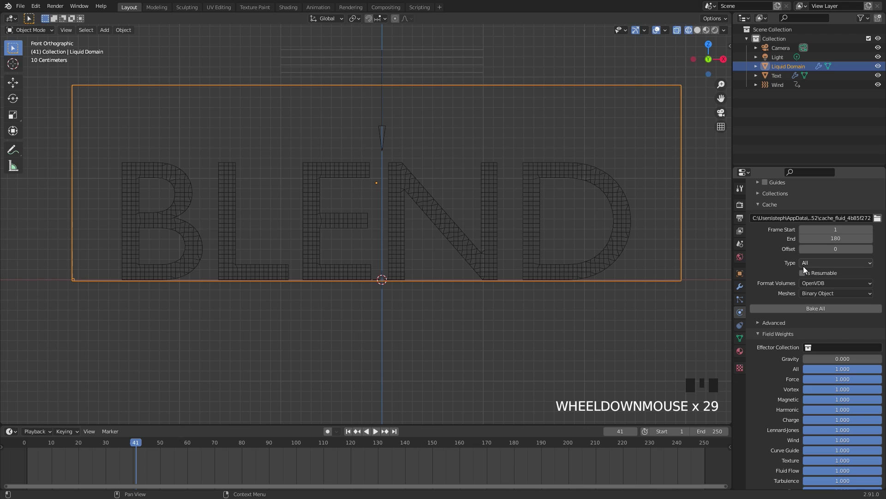
{"action": "key", "text": "ctrl+s"}
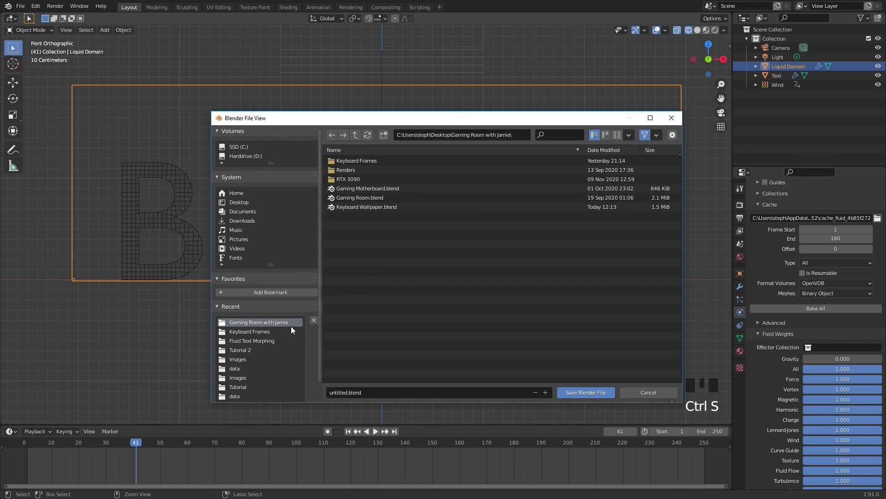
{"action": "key", "text": "Return"}
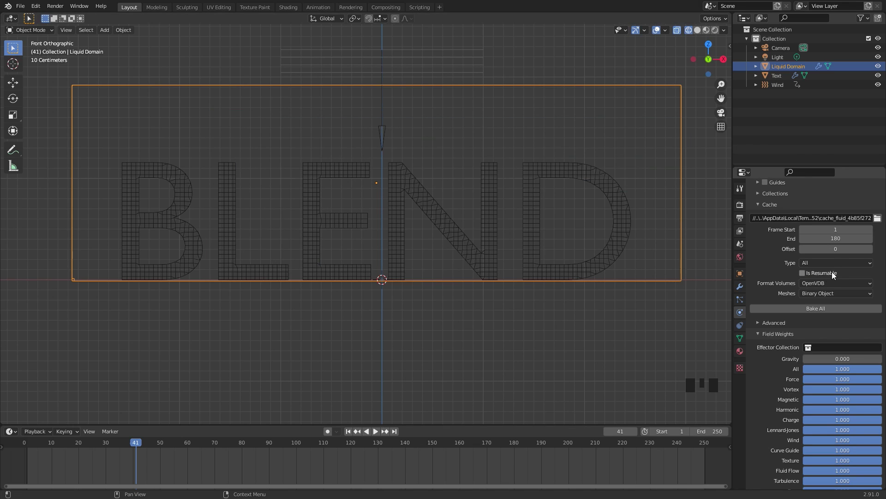
{"action": "left_click", "coordinate": [803, 272]}
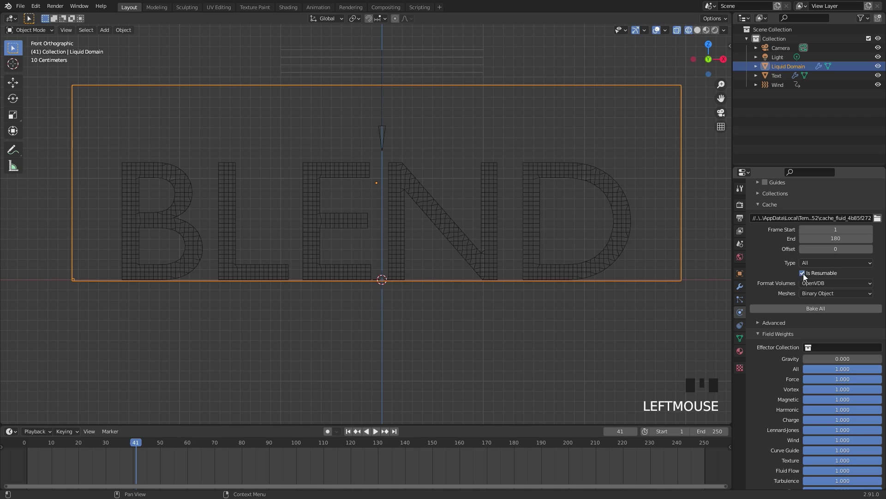
{"action": "left_click", "coordinate": [820, 309]}
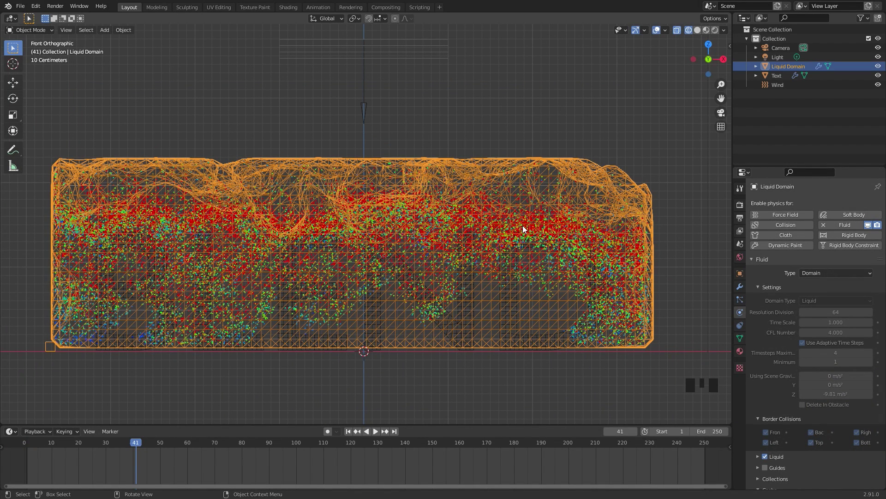
Change the Wind force field's Flow from 5 to 4
{"action": "left_click", "coordinate": [394, 57]}
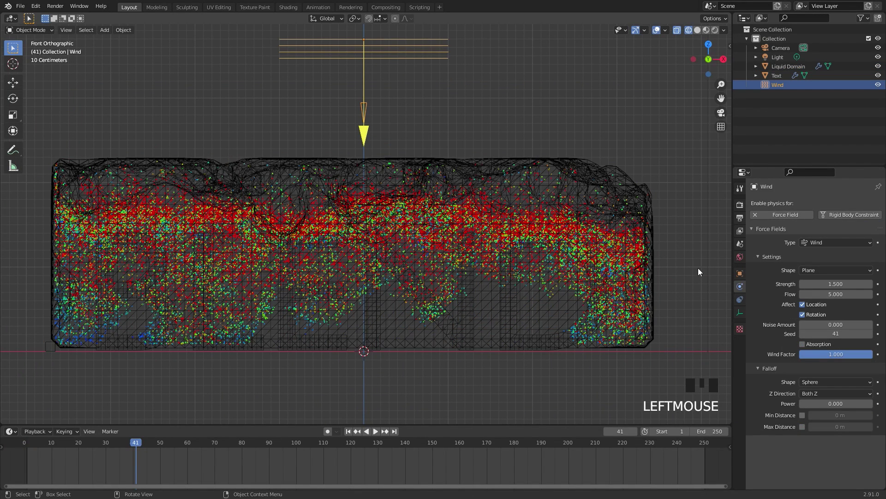
{"action": "double_click", "coordinate": [833, 294]}
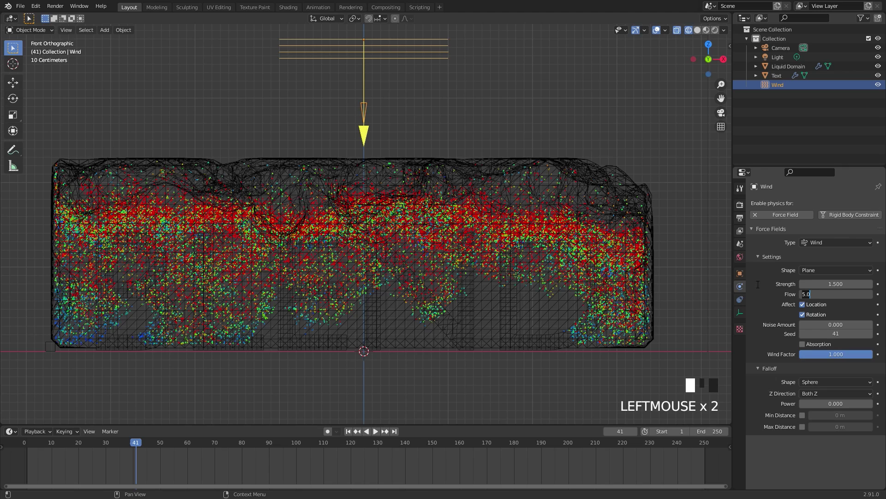
{"action": "type", "text": "4"}
{"action": "key", "text": "Return"}
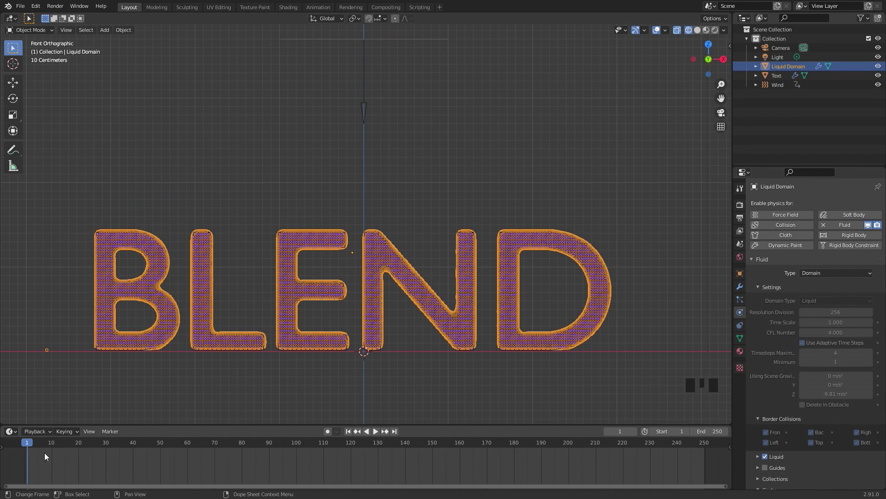
Scrub through the liquid simulation, set the End frame to 180, and return to frame 1
{"action": "left_click_drag", "start_coordinate": [49, 440], "coordinate": [261, 448]}
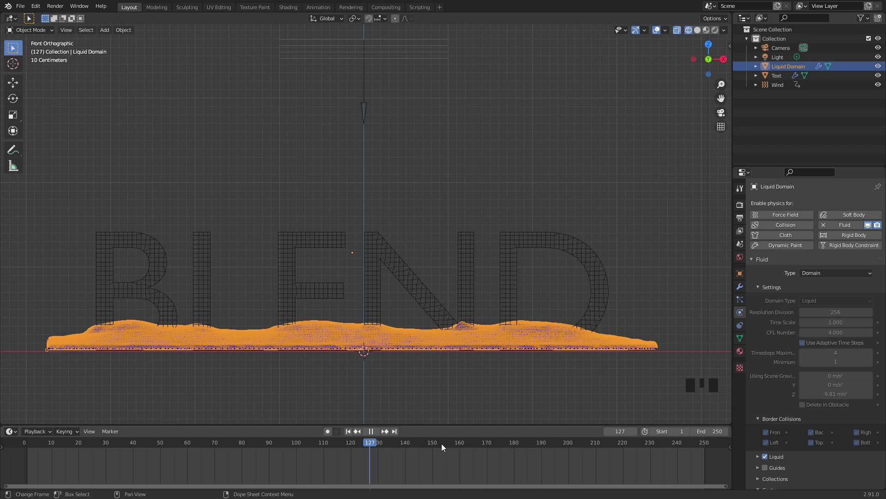
{"action": "left_click_drag", "start_coordinate": [441, 444], "coordinate": [505, 441]}
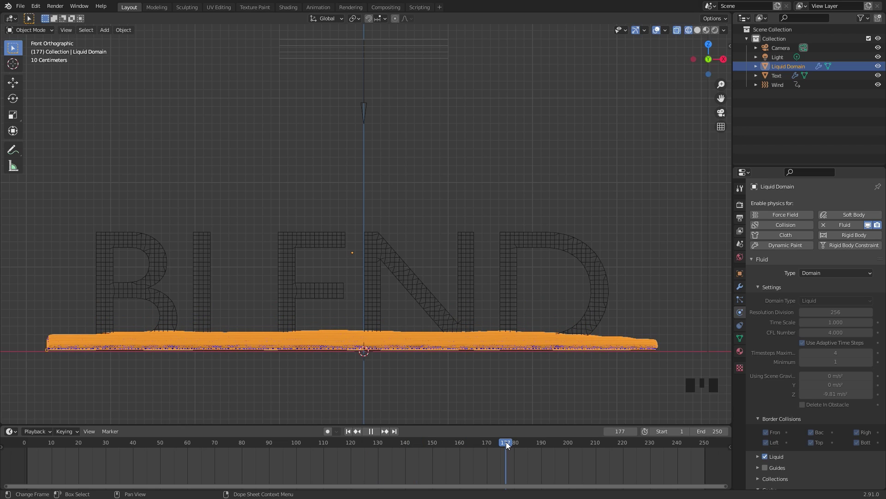
{"action": "left_click", "coordinate": [712, 430]}
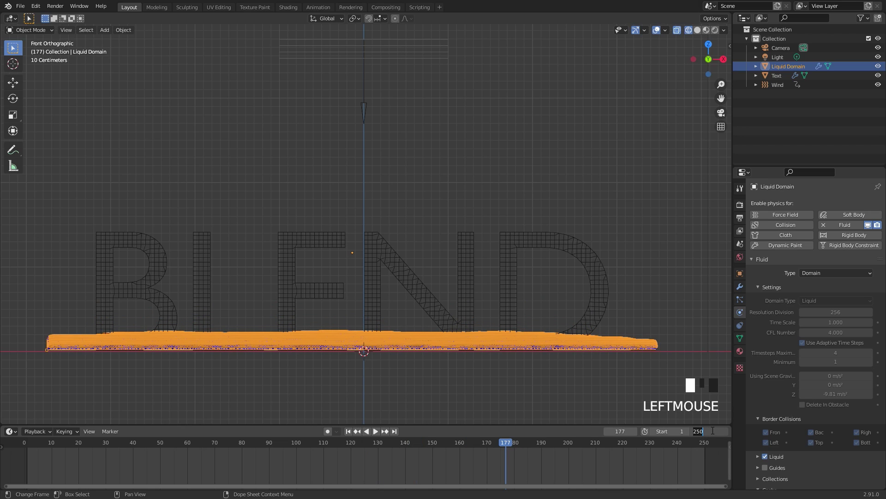
{"action": "type", "text": "180"}
{"action": "key", "text": "Return"}
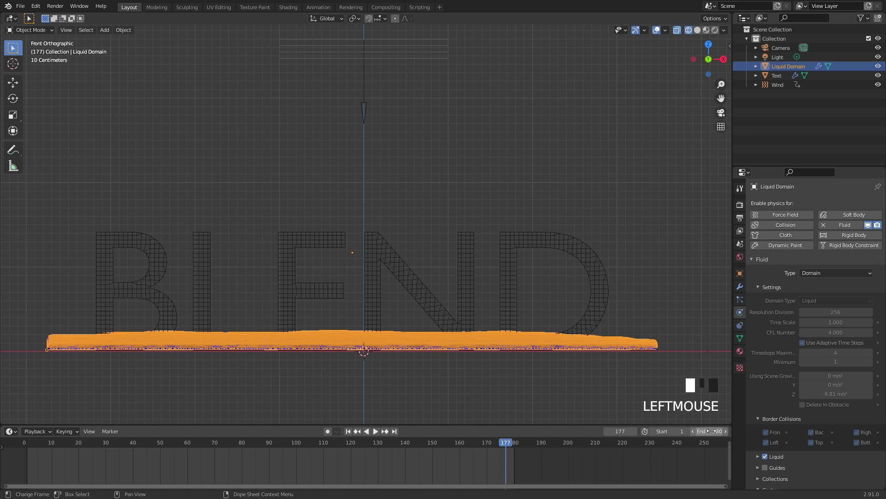
{"action": "left_click", "coordinate": [347, 431]}
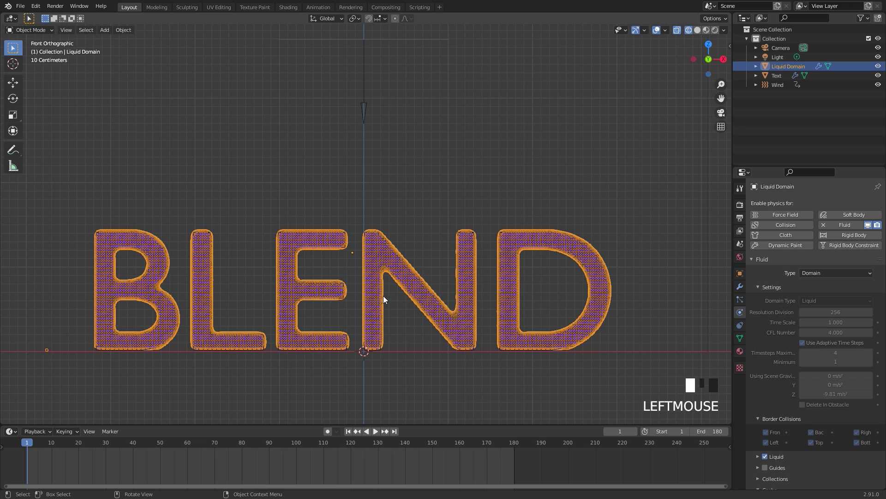
{"action": "key", "text": "shift+a"}
Add a mesh plane and scale it up into a wide floor under the liquid letters
{"action": "mouse_move", "coordinate": [352, 130]}
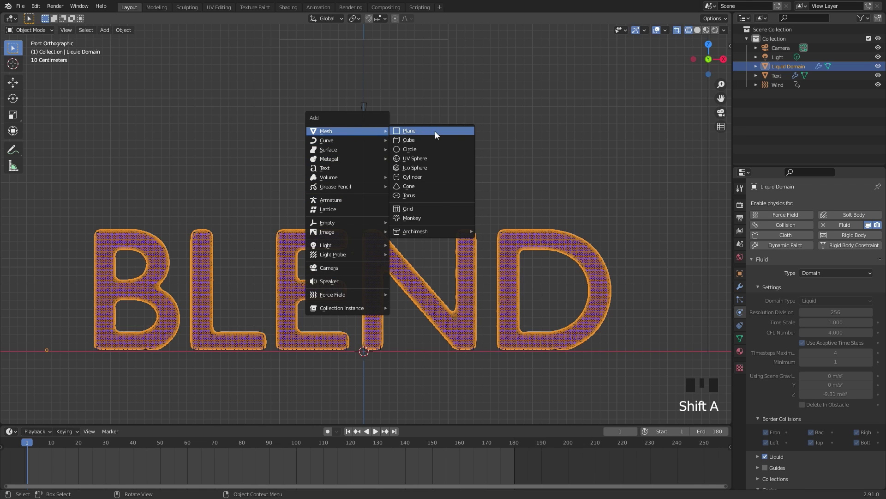
{"action": "left_click", "coordinate": [435, 131]}
{"action": "scroll", "coordinate": [364, 269], "scroll_direction": "down", "scroll_amount": 3}
{"action": "key", "text": "s"}
{"action": "left_click", "coordinate": [578, 261]}
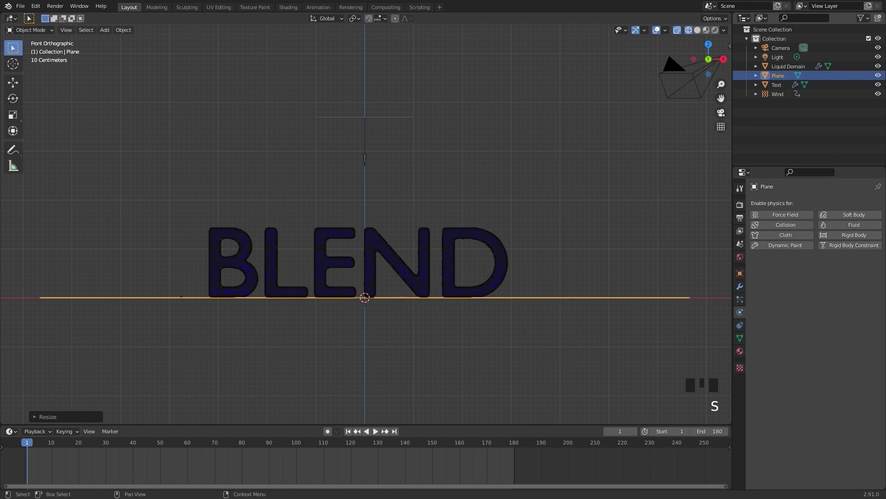
{"action": "scroll", "coordinate": [451, 268], "scroll_direction": "down", "scroll_amount": 1}
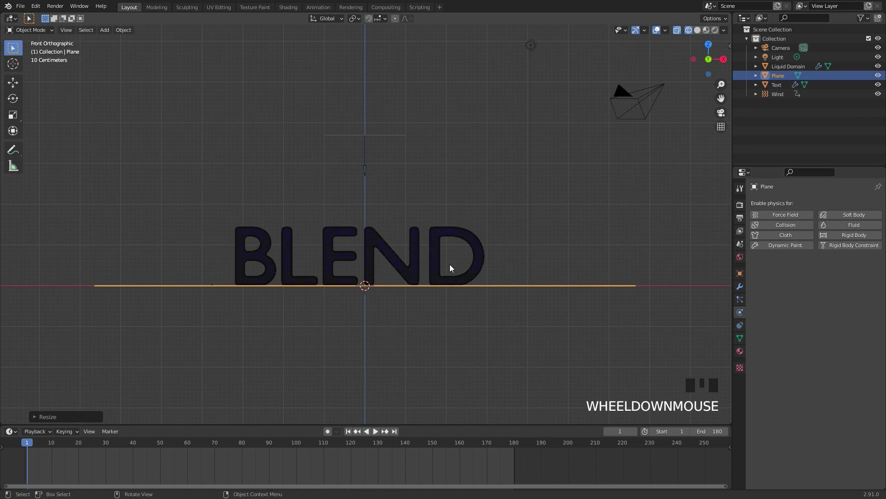
{"action": "left_click", "coordinate": [447, 270]}
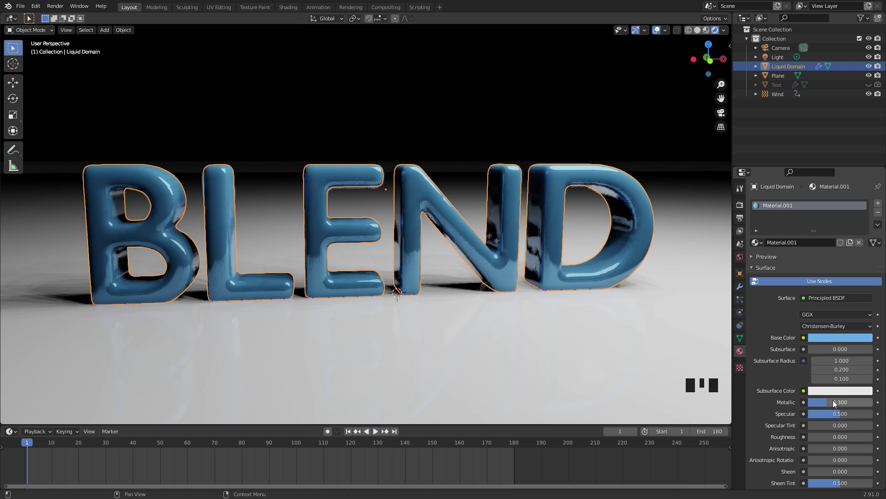
{"action": "left_click", "coordinate": [560, 354]}
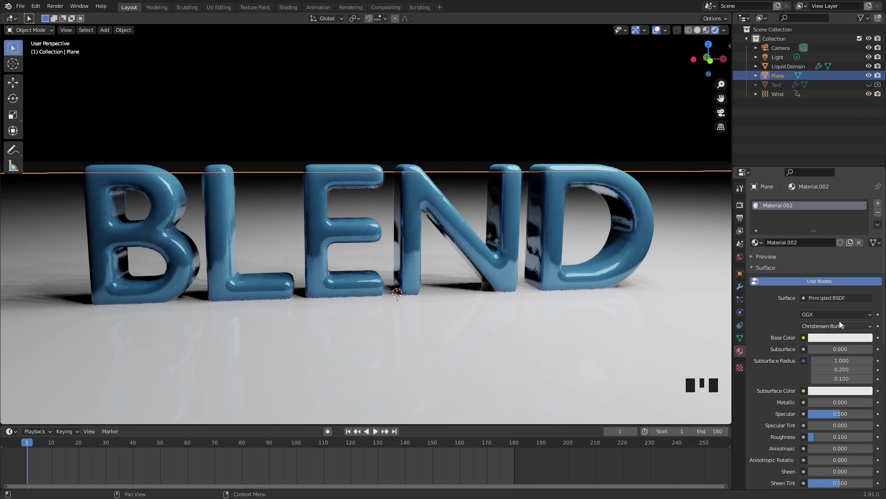
{"action": "scroll", "coordinate": [519, 227], "scroll_direction": "down", "scroll_amount": 1}
{"action": "scroll", "coordinate": [519, 227], "scroll_direction": "down", "scroll_amount": 5}
{"action": "left_click", "coordinate": [470, 93]}
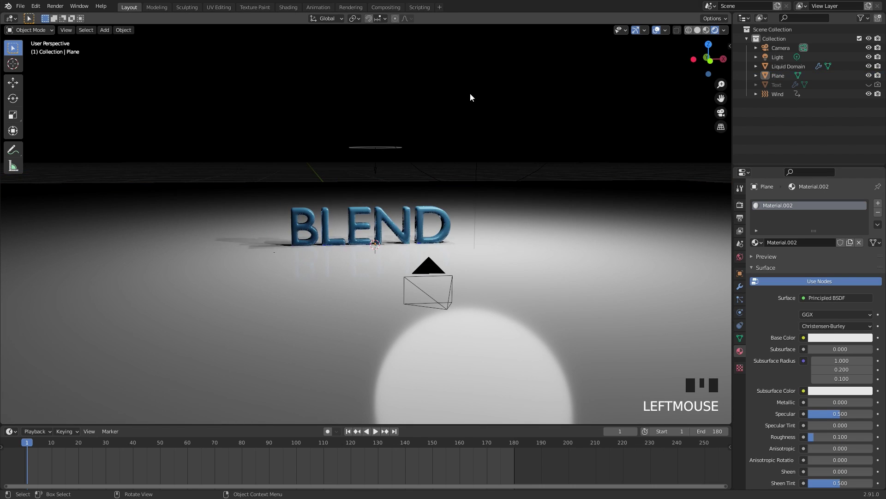
{"action": "left_click", "coordinate": [478, 82]}
{"action": "scroll", "coordinate": [528, 112], "scroll_direction": "up", "scroll_amount": 3}
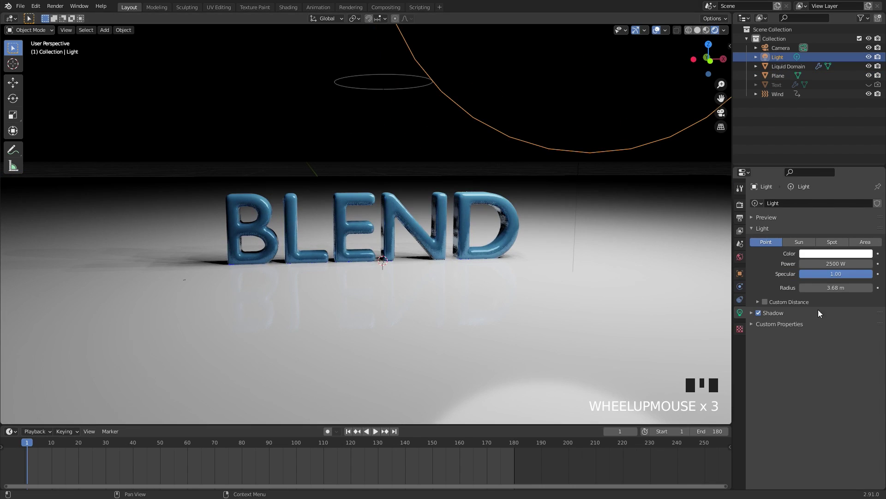
{"action": "scroll", "coordinate": [343, 268], "scroll_direction": "up", "scroll_amount": 1}
{"action": "scroll", "coordinate": [342, 267], "scroll_direction": "up", "scroll_amount": 3}
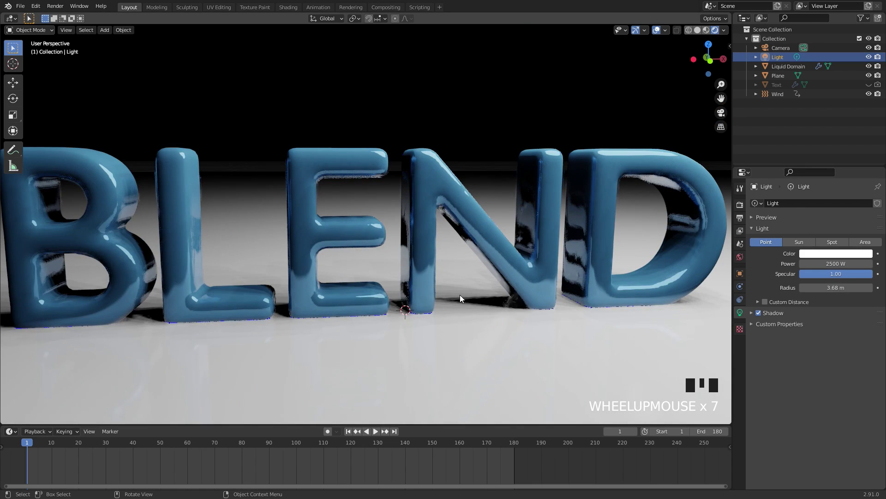
Jump to the last frame, then scrub back to frame 75 where the BLEND letters melt
{"action": "left_click", "coordinate": [740, 204]}
{"action": "middle_click_drag", "start_coordinate": [360, 240], "coordinate": [384, 225]}
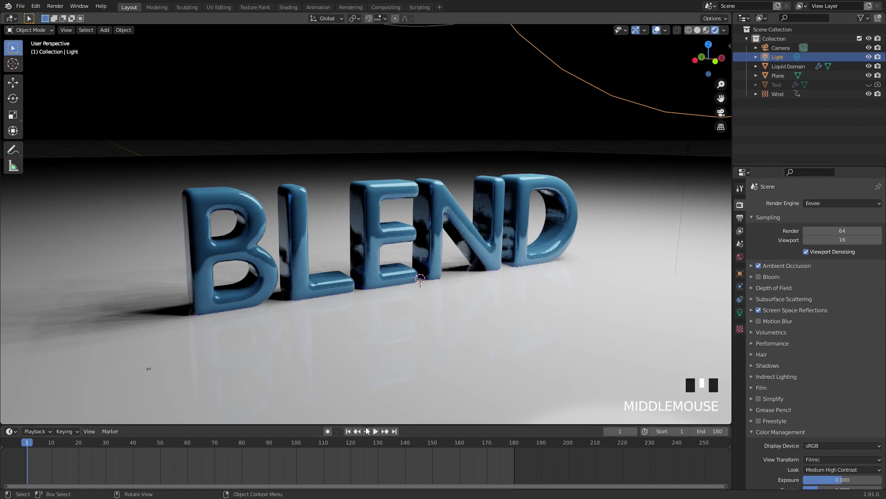
{"action": "left_click", "coordinate": [395, 432]}
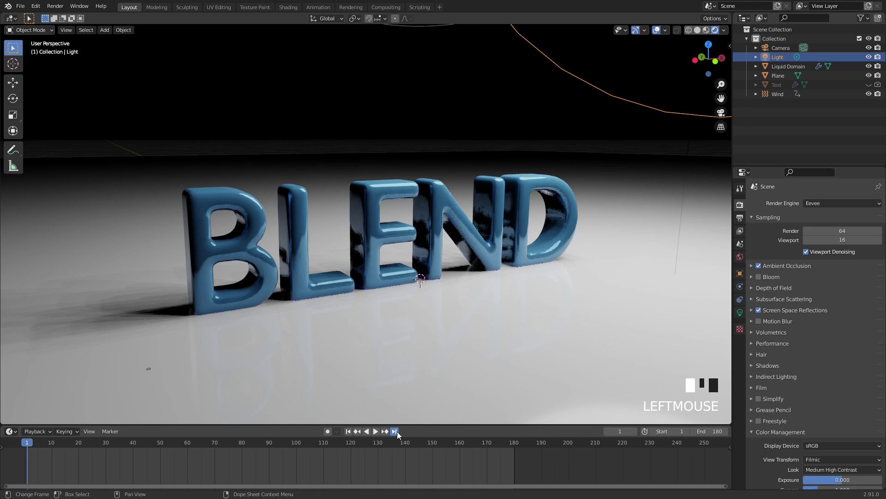
{"action": "left_click_drag", "start_coordinate": [474, 444], "coordinate": [228, 443]}
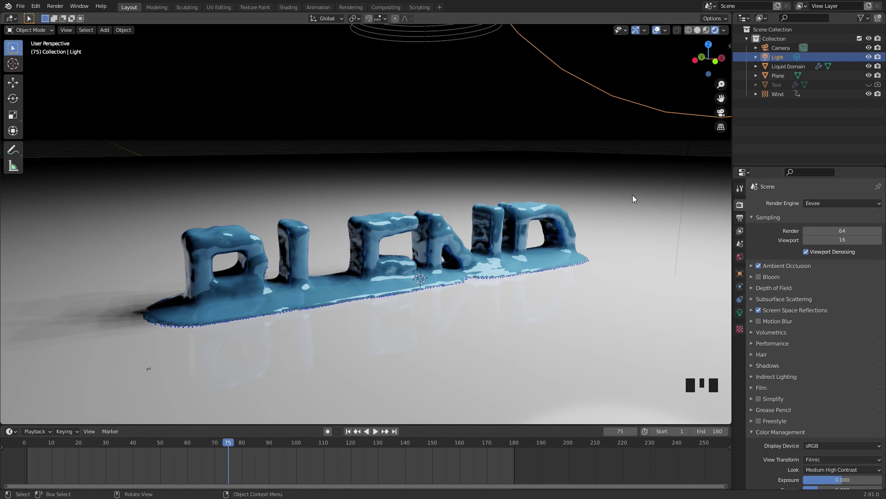
Set the render output path to the Tutorial project folder
{"action": "left_click", "coordinate": [740, 218]}
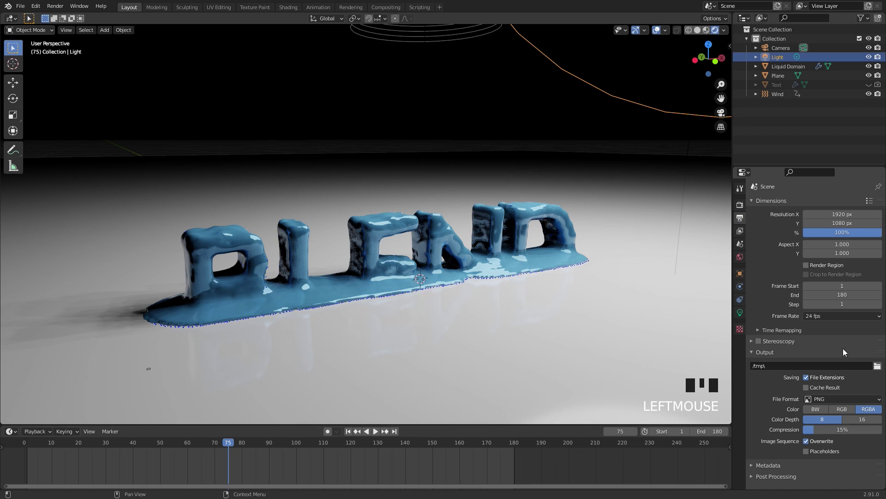
{"action": "left_click", "coordinate": [877, 366]}
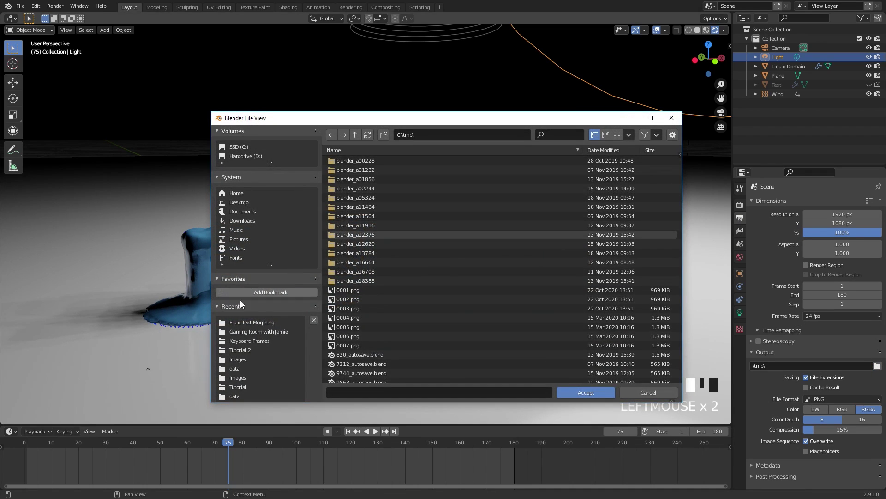
{"action": "left_click", "coordinate": [237, 387]}
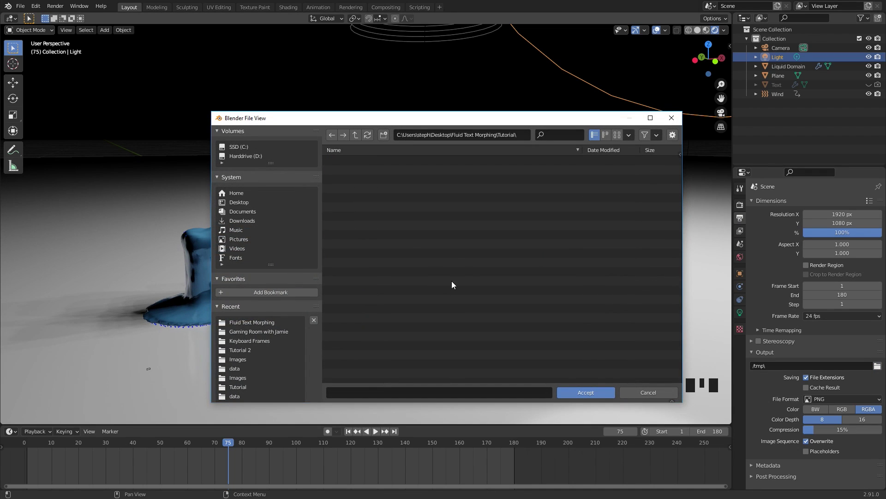
{"action": "left_click", "coordinate": [580, 392]}
Output FFmpeg video with H.264, High quality and MPEG-4 container, then save Tutorial.blend
{"action": "left_click", "coordinate": [858, 399]}
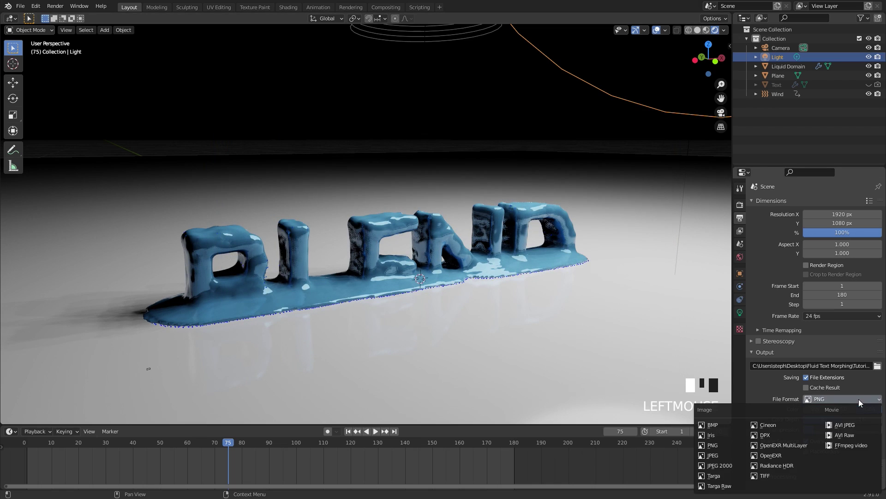
{"action": "left_click", "coordinate": [849, 445]}
{"action": "left_click", "coordinate": [775, 423]}
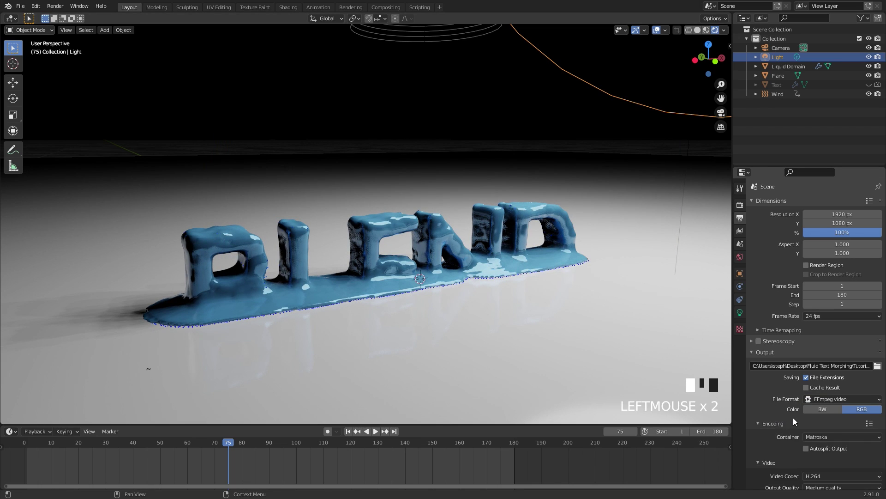
{"action": "scroll", "coordinate": [807, 417], "scroll_direction": "down", "scroll_amount": 4}
{"action": "left_click", "coordinate": [838, 402]}
{"action": "left_click", "coordinate": [837, 402]}
{"action": "left_click", "coordinate": [832, 413]}
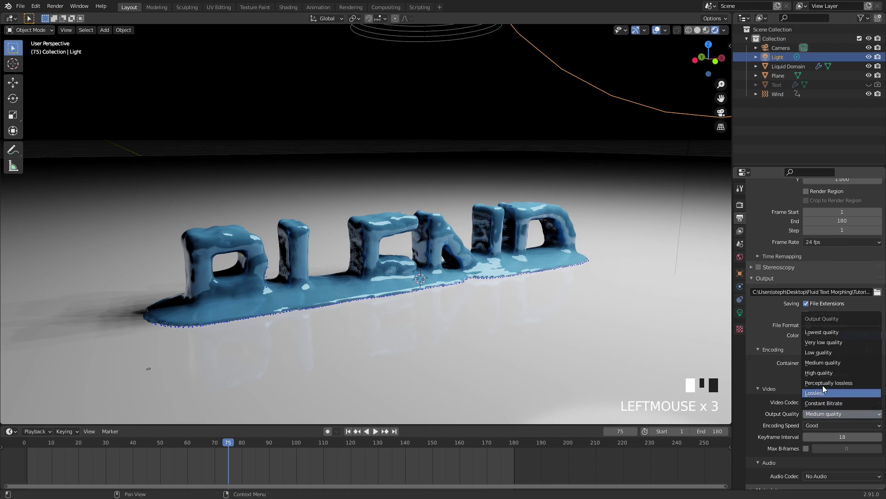
{"action": "left_click", "coordinate": [823, 385]}
{"action": "left_click", "coordinate": [826, 363]}
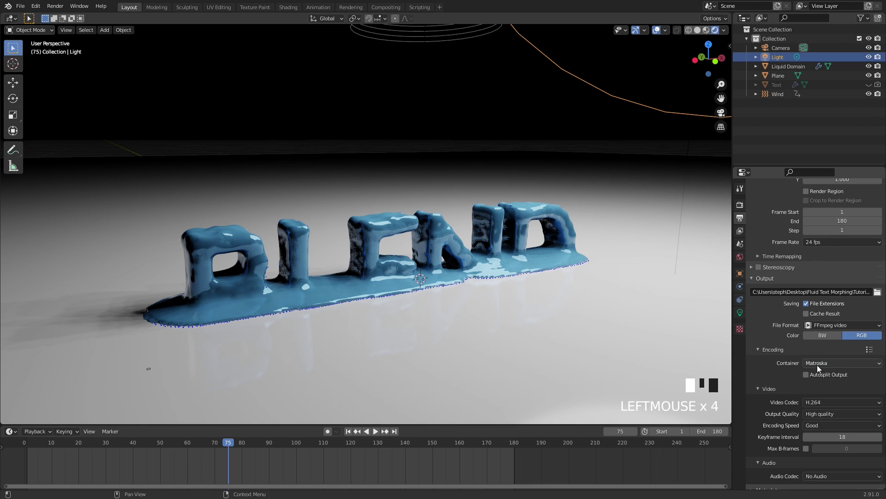
{"action": "left_click", "coordinate": [826, 363]}
{"action": "left_click", "coordinate": [827, 394]}
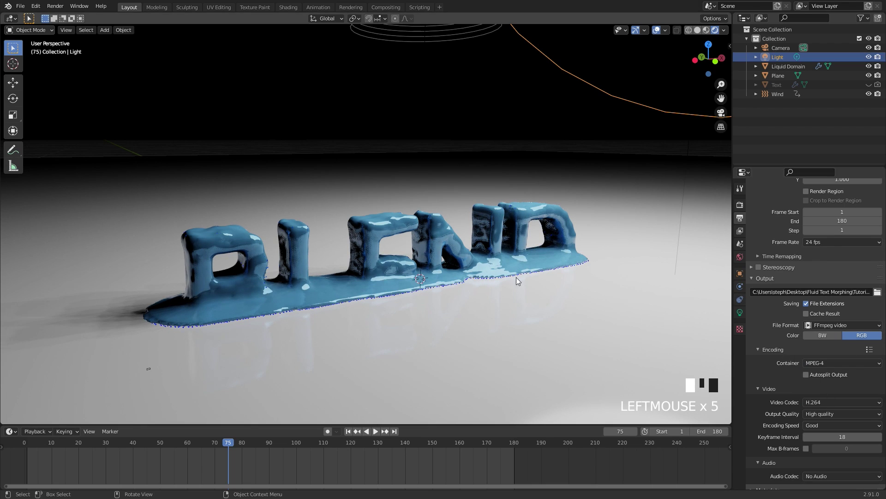
{"action": "key", "text": "ctrl+s"}
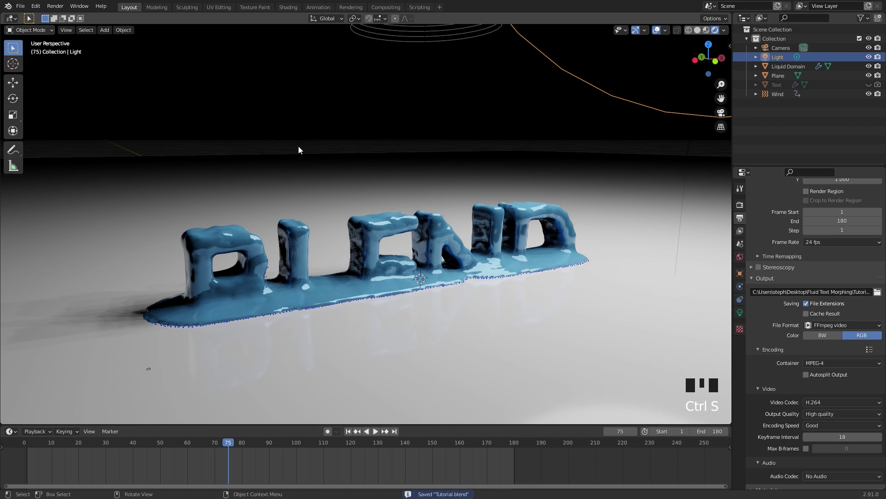
Render the full 180-frame animation to video and close the render window afterwards
{"action": "left_click", "coordinate": [55, 6]}
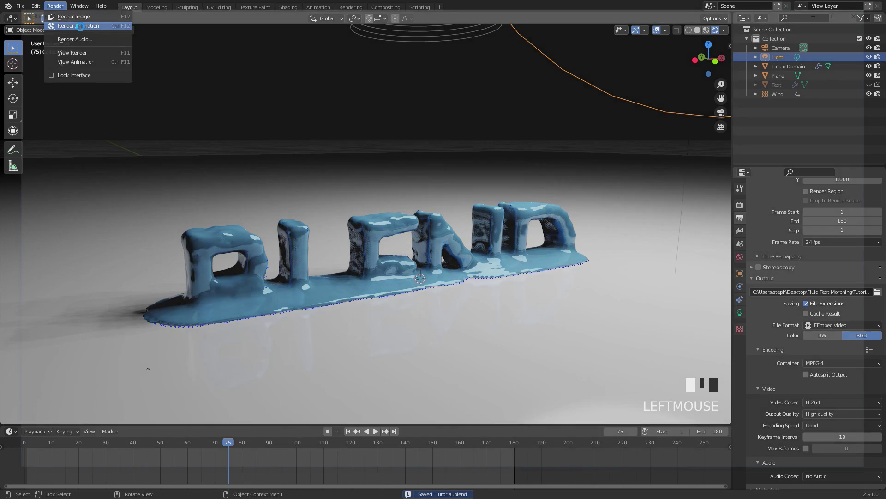
{"action": "left_click", "coordinate": [80, 27]}
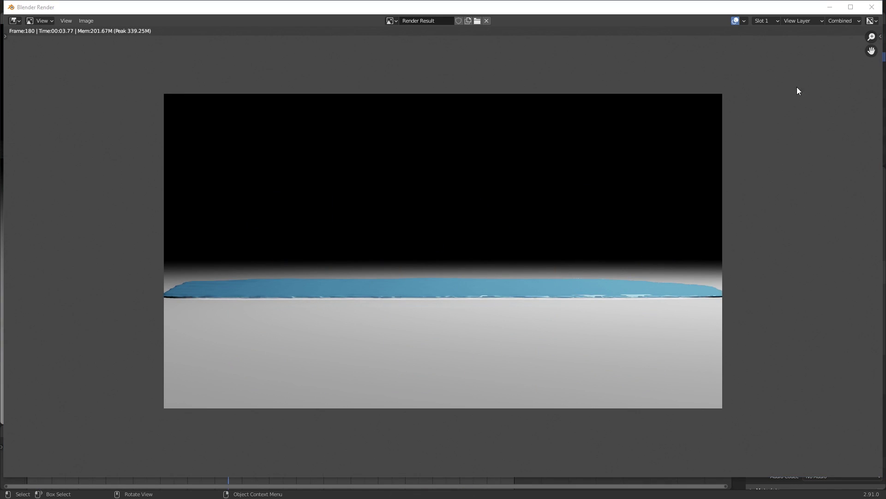
{"action": "left_click", "coordinate": [872, 7]}
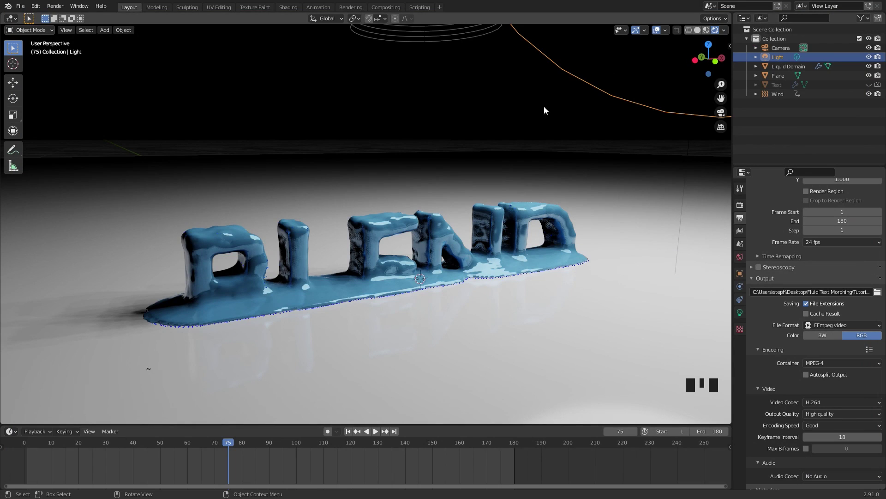
Add a Video Editing workspace and rewind its timeline to frame 1
{"action": "left_click", "coordinate": [439, 7]}
{"action": "mouse_move", "coordinate": [416, 61]}
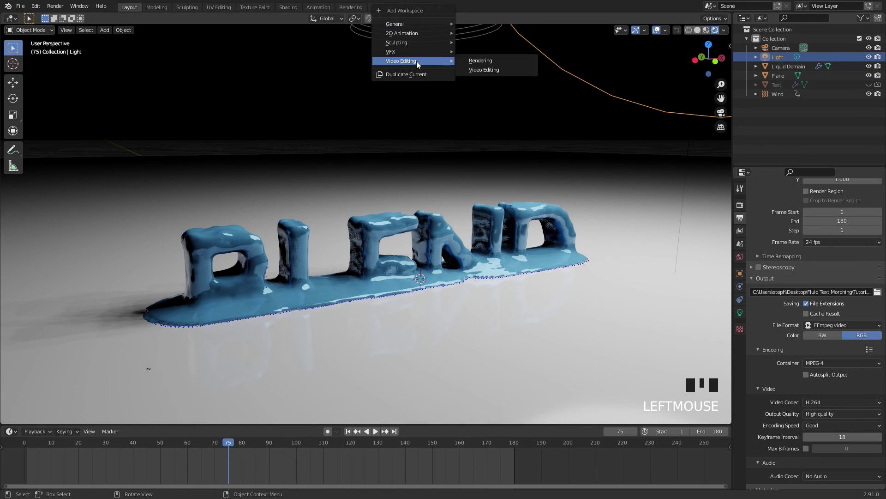
{"action": "left_click", "coordinate": [486, 69]}
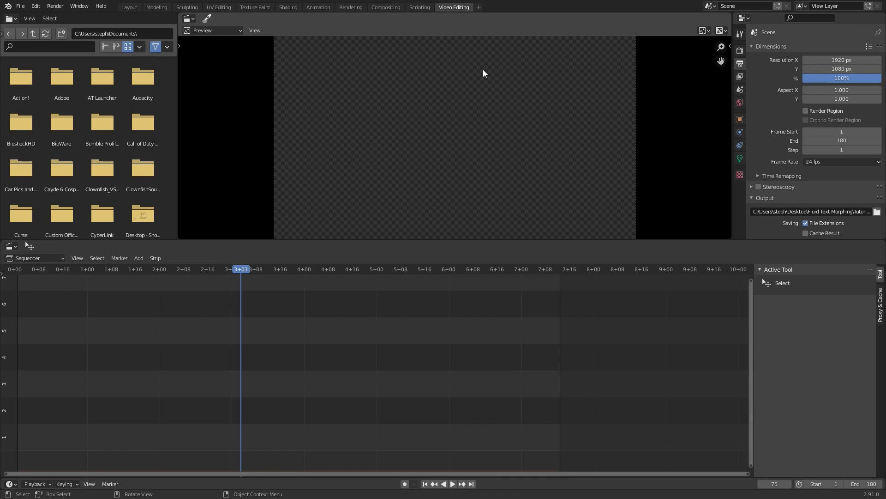
{"action": "left_click", "coordinate": [425, 483]}
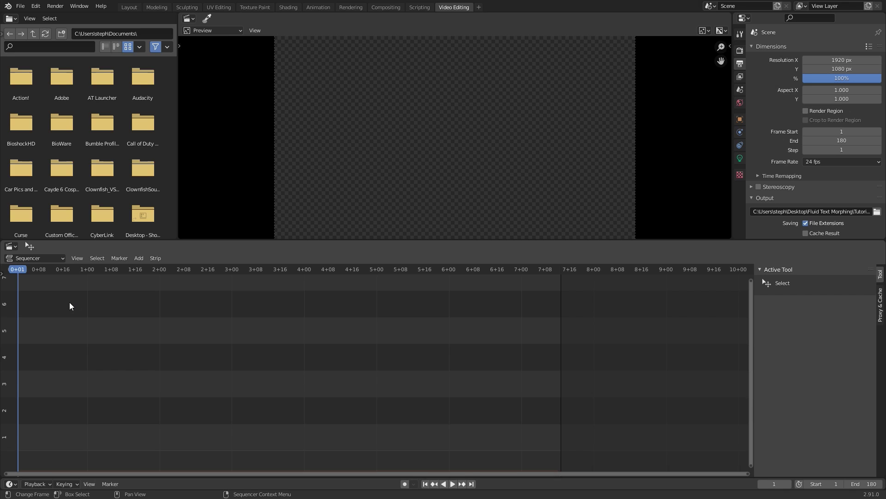
Choose Add Movie and select Tutorial/0001-0180.mp4 for import
{"action": "left_click", "coordinate": [138, 257]}
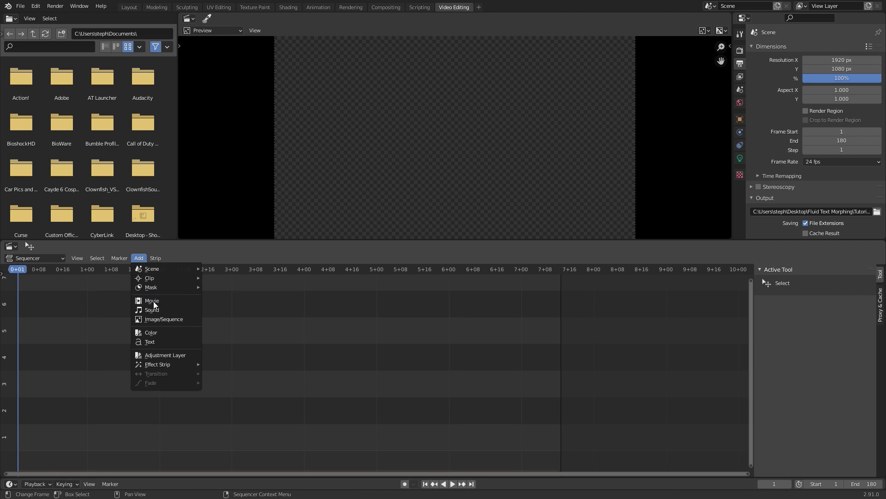
{"action": "left_click", "coordinate": [154, 301]}
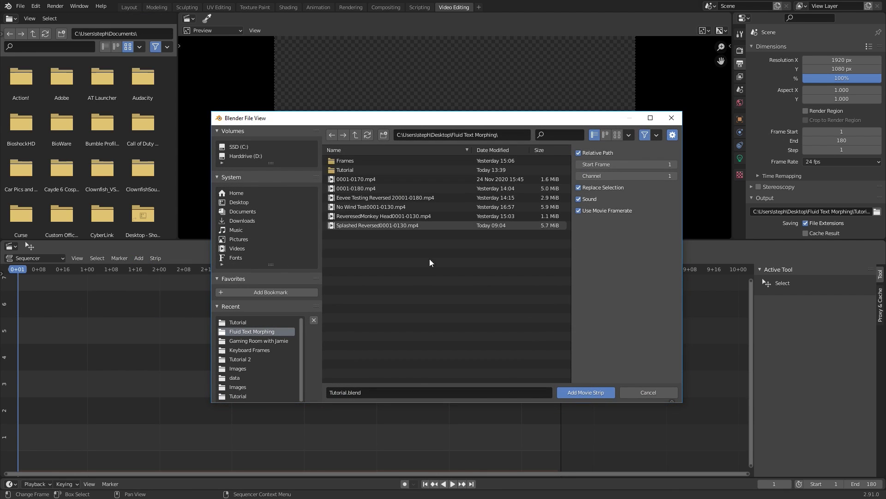
{"action": "double_click", "coordinate": [351, 169]}
{"action": "left_click", "coordinate": [355, 163]}
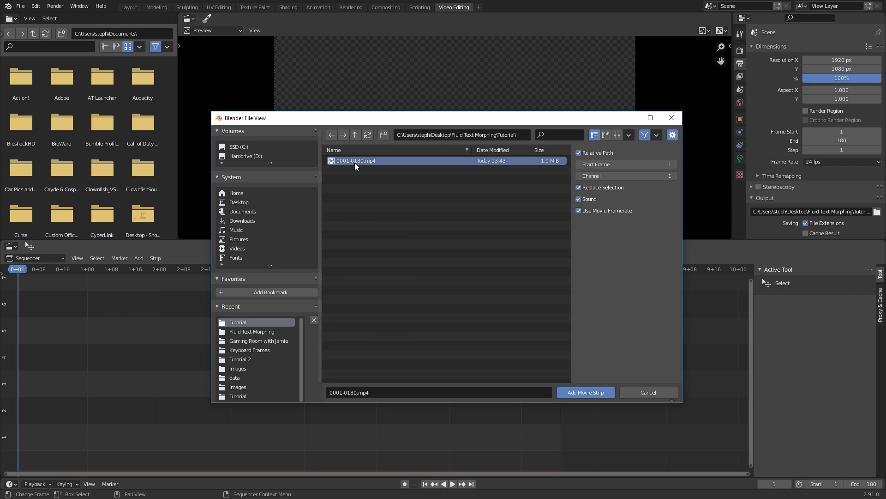
Add 0001-0180.mp4 as a movie strip, enable Reverse Frames, and preview the reversed playback
{"action": "left_click", "coordinate": [581, 392]}
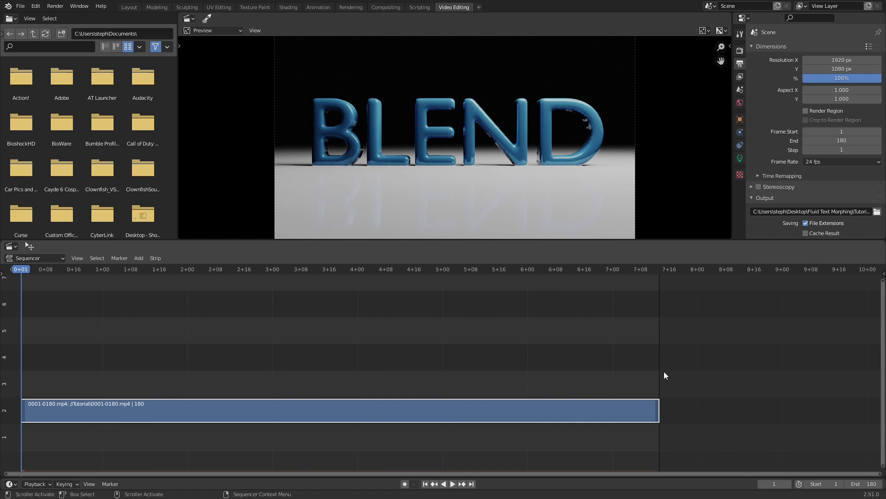
{"action": "left_click", "coordinate": [775, 385]}
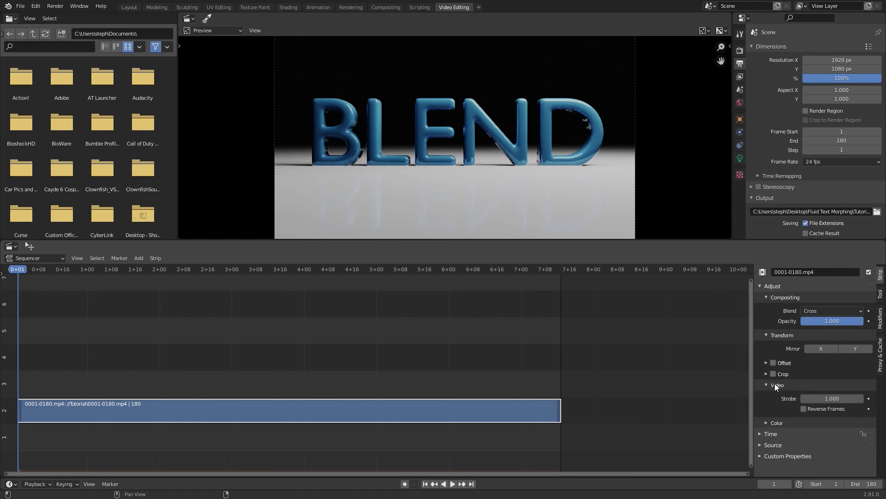
{"action": "left_click", "coordinate": [804, 409]}
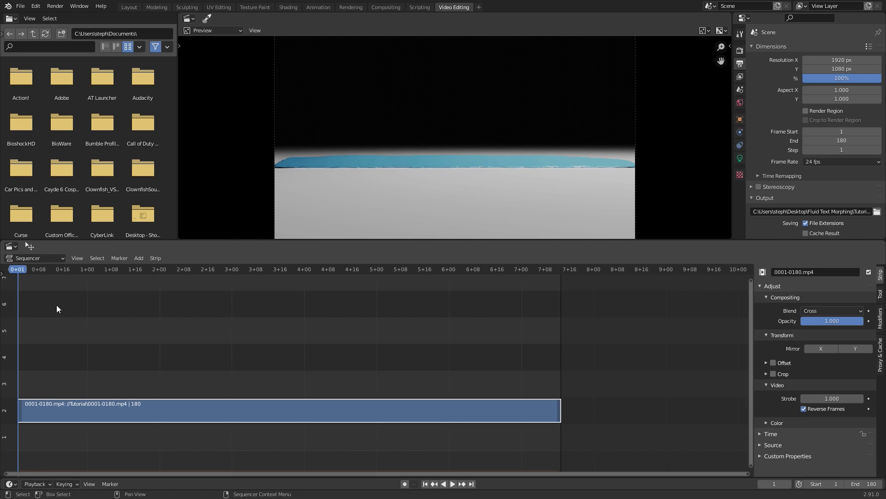
{"action": "key", "text": "space"}
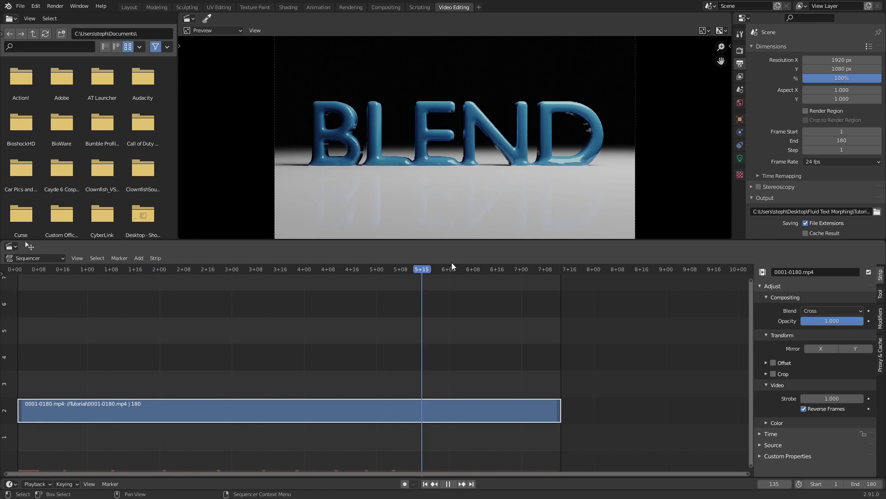
{"action": "left_click", "coordinate": [448, 483]}
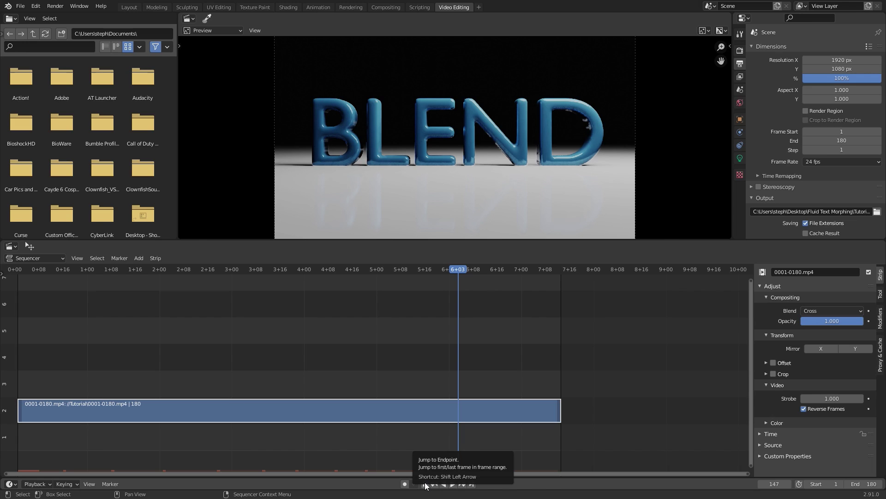
Return to frame 1 and point the output path to a file named Reserved in Tutorial
{"action": "left_click", "coordinate": [425, 484]}
{"action": "scroll", "coordinate": [825, 161], "scroll_direction": "down", "scroll_amount": 3}
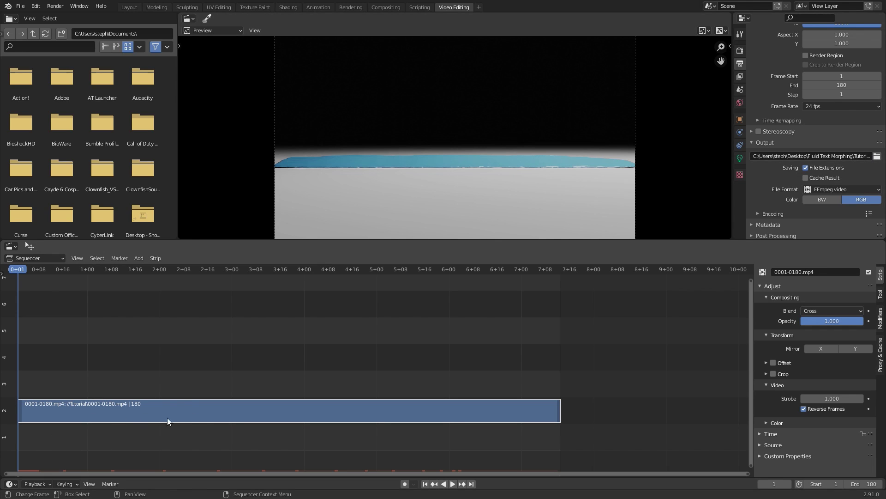
{"action": "left_click", "coordinate": [877, 157]}
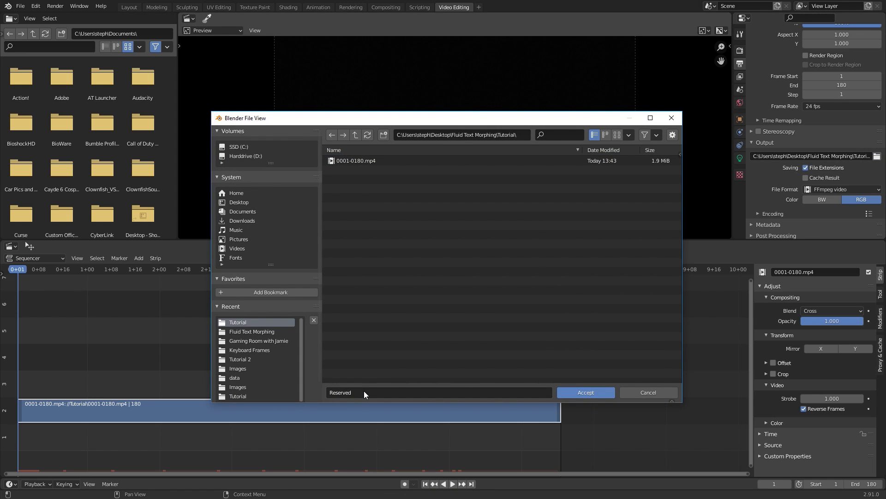
{"action": "left_click", "coordinate": [587, 392]}
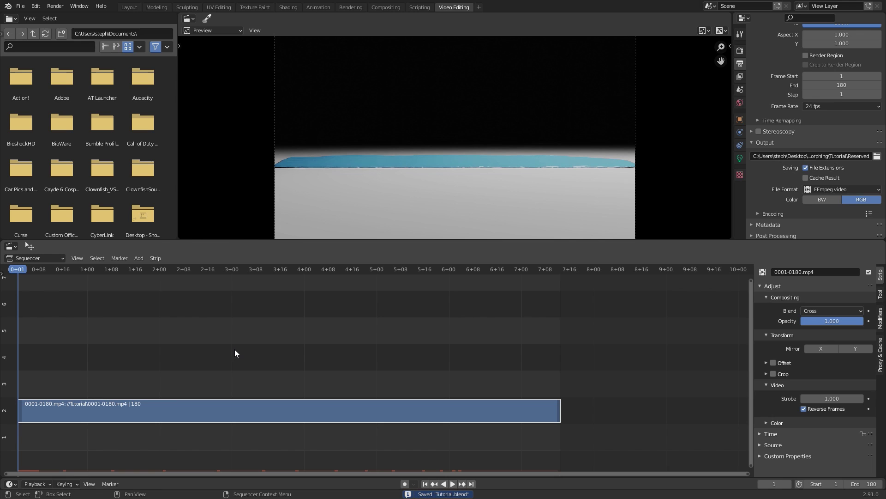
Render the reversed sequence to the Reserved video file via Render Animation
{"action": "left_click", "coordinate": [53, 7]}
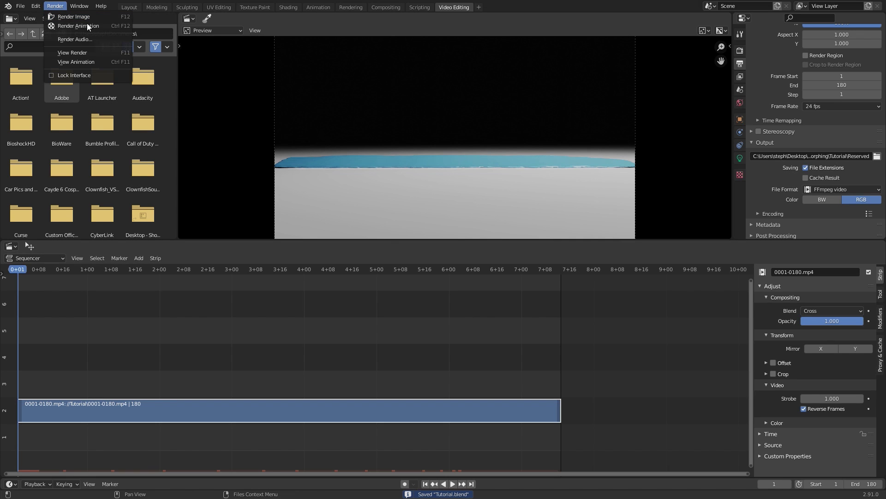
{"action": "left_click", "coordinate": [84, 26]}
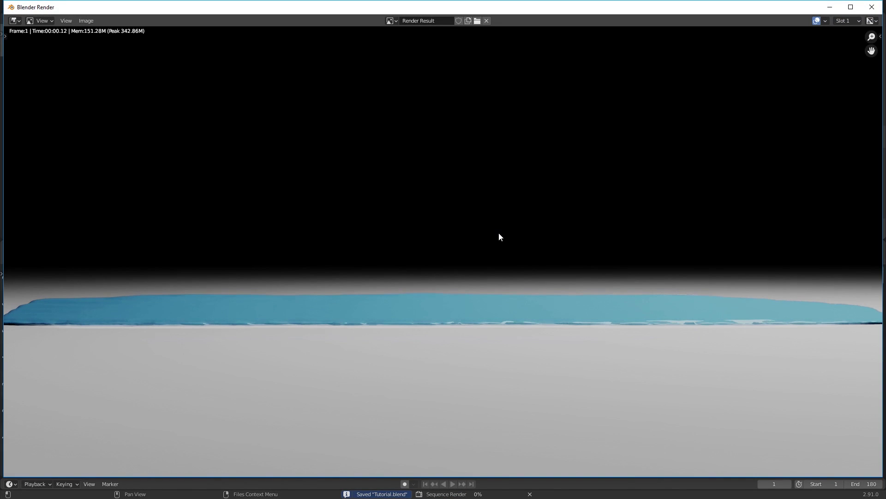